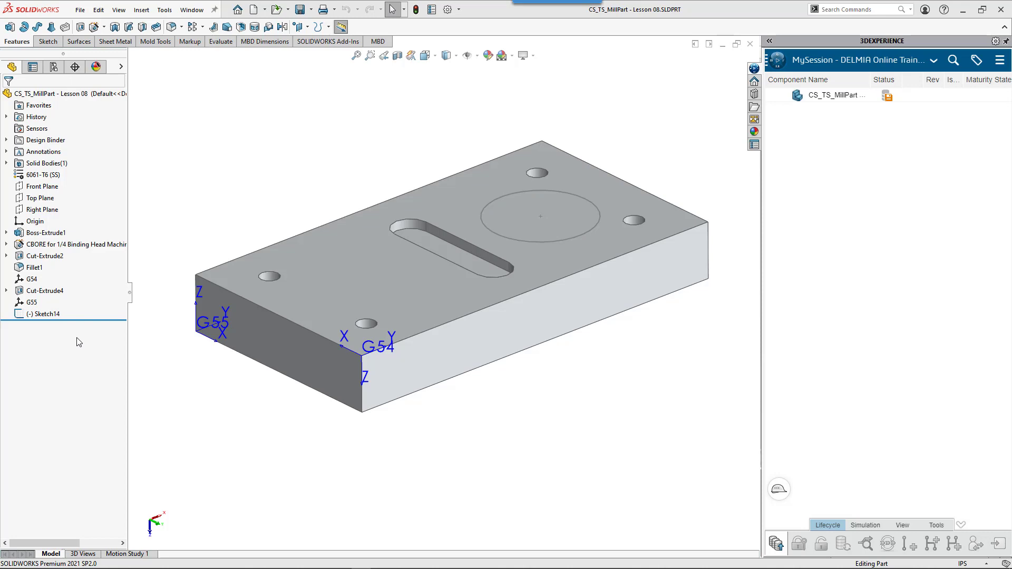
# Review the 3DEXPERIENCE save options and derived output format settings, then accept the options.
pyautogui.click(936, 524)
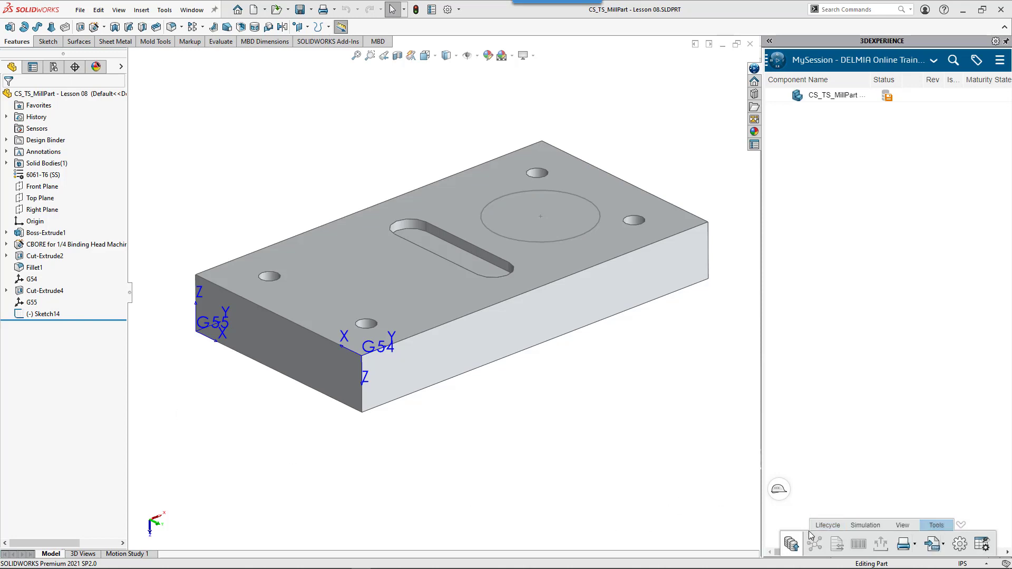
pyautogui.click(959, 544)
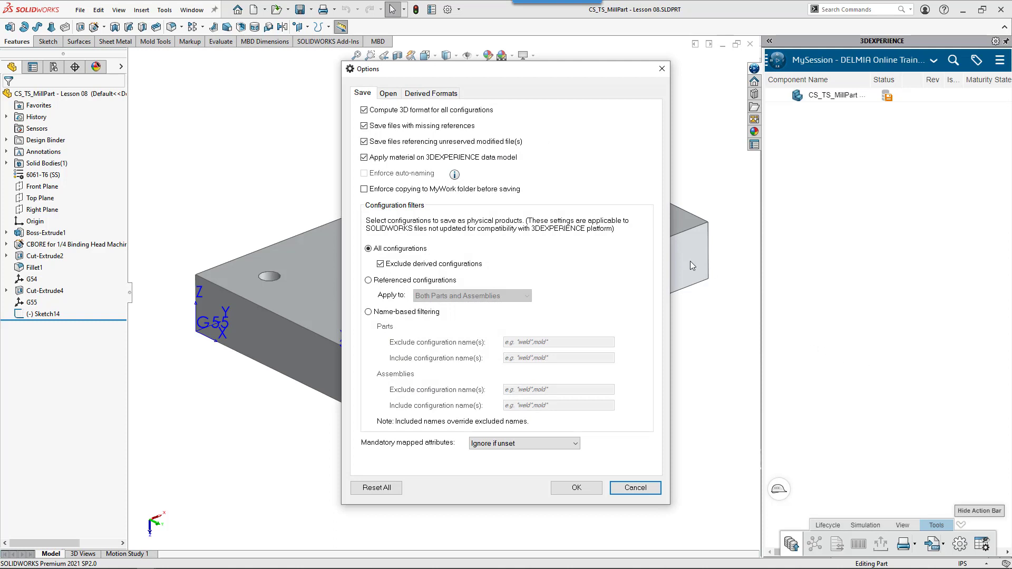
pyautogui.click(452, 98)
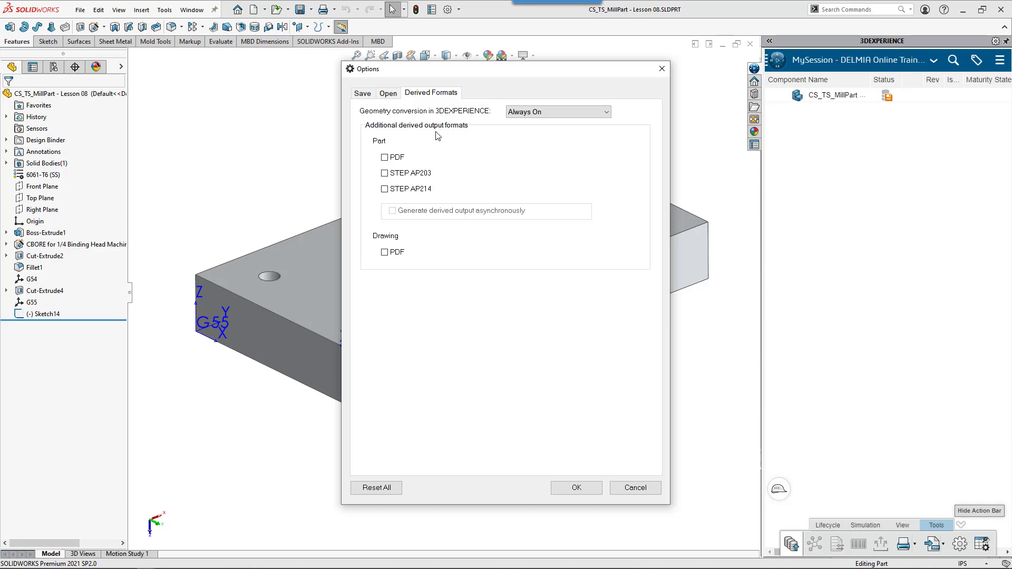
pyautogui.click(363, 93)
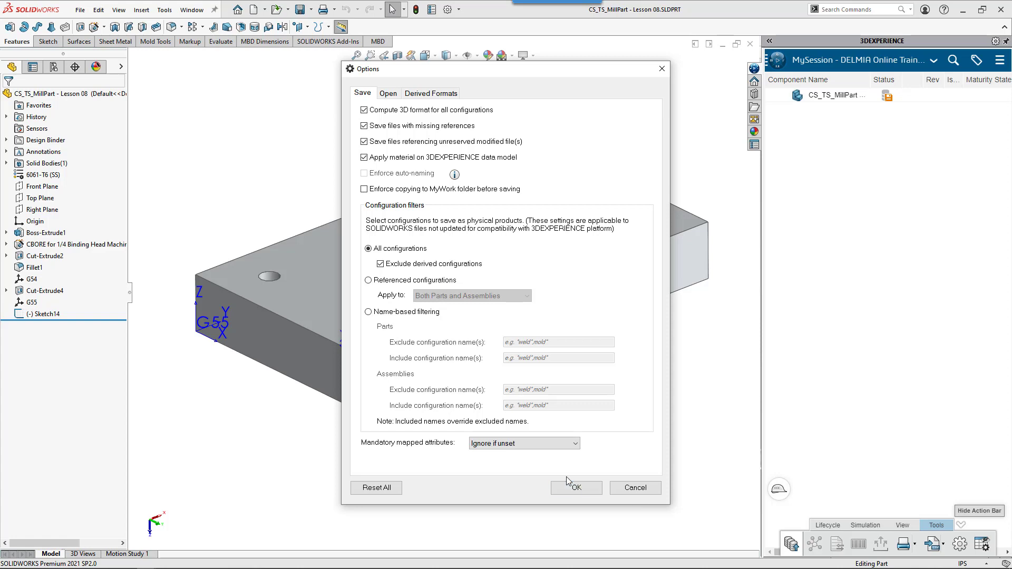
pyautogui.click(591, 496)
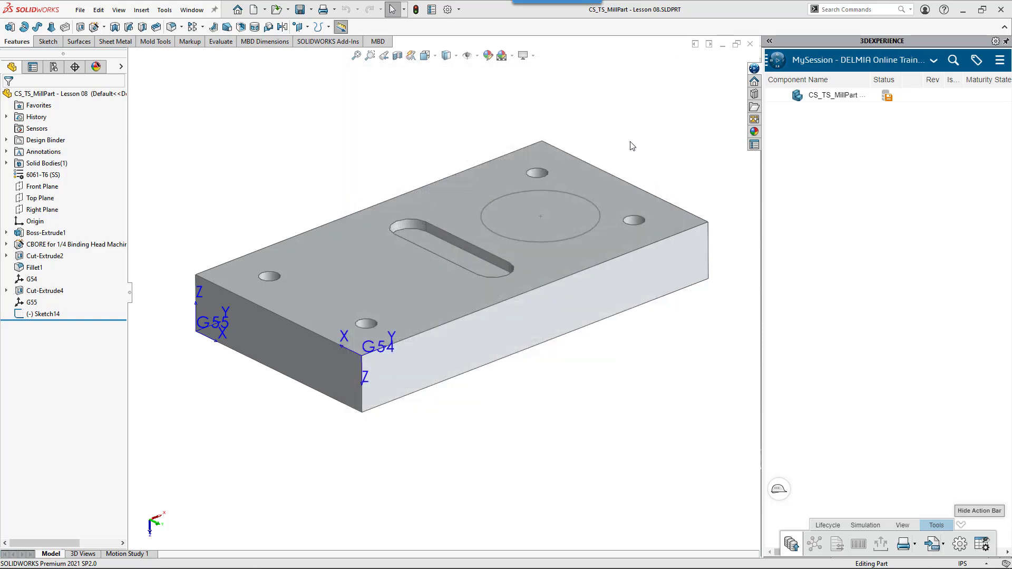
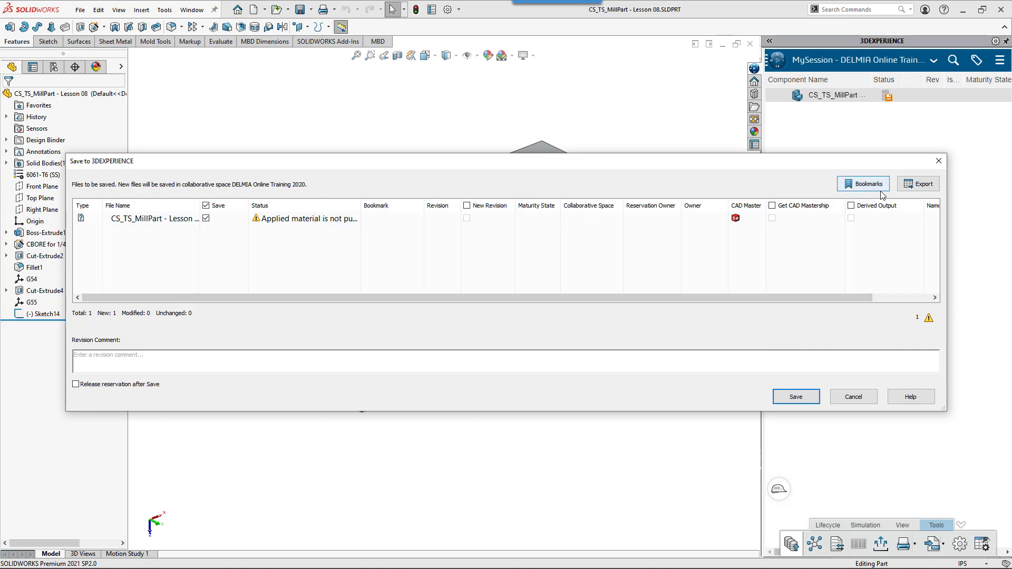
# Save the mill part to 3DEXPERIENCE under the "Part to be programmed" bookmark with the revision comment "ready for mfg".
pyautogui.moveTo(843, 298); pyautogui.dragTo(742, 308)
pyautogui.click(162, 361)
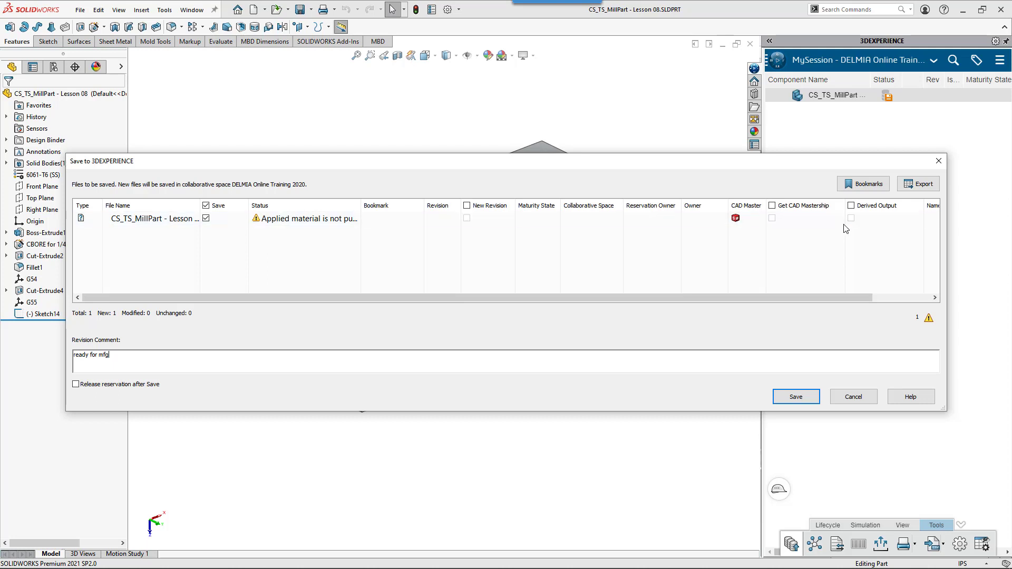
pyautogui.click(860, 184)
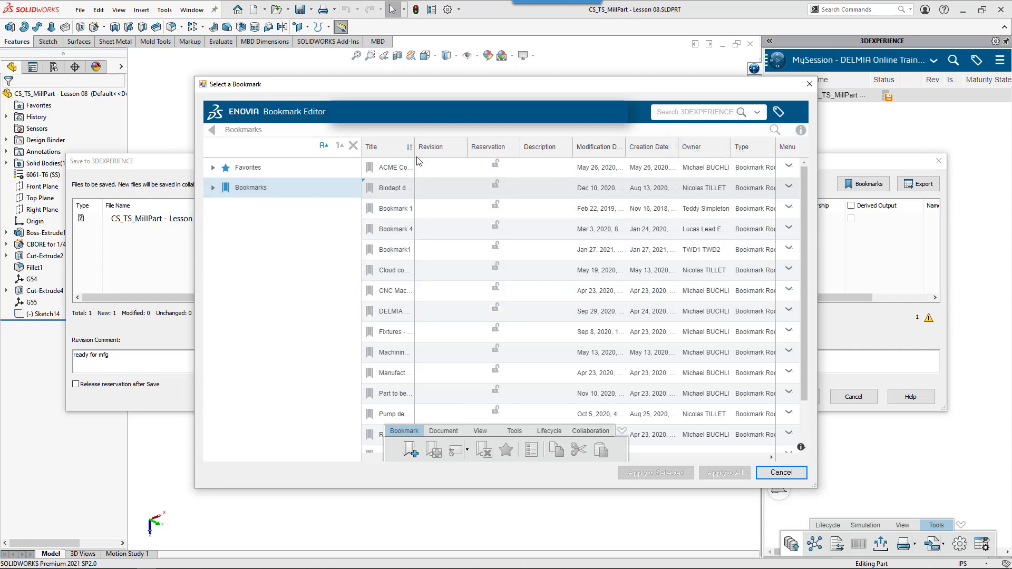
pyautogui.moveTo(414, 161); pyautogui.dragTo(508, 160)
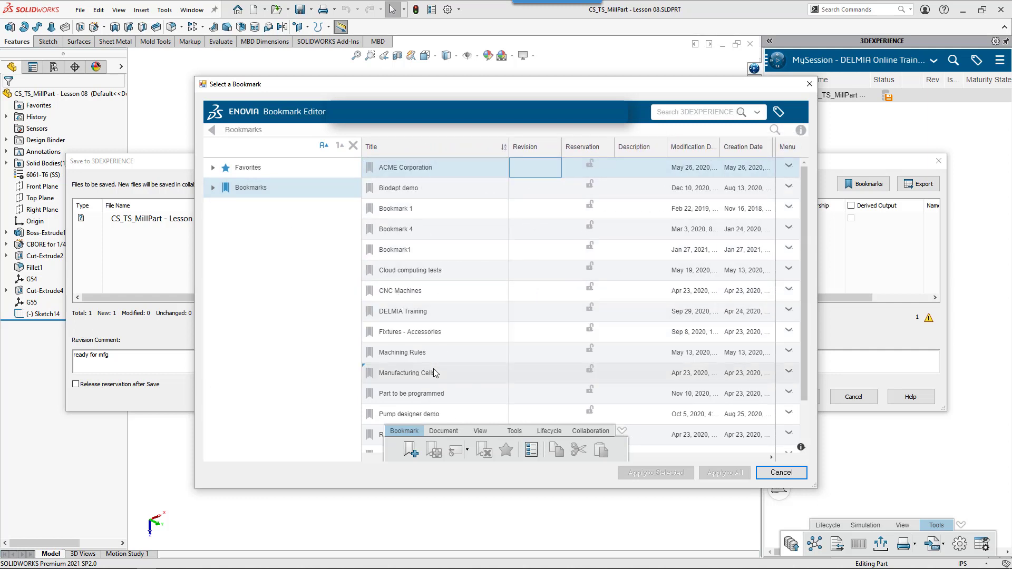
pyautogui.click(427, 394)
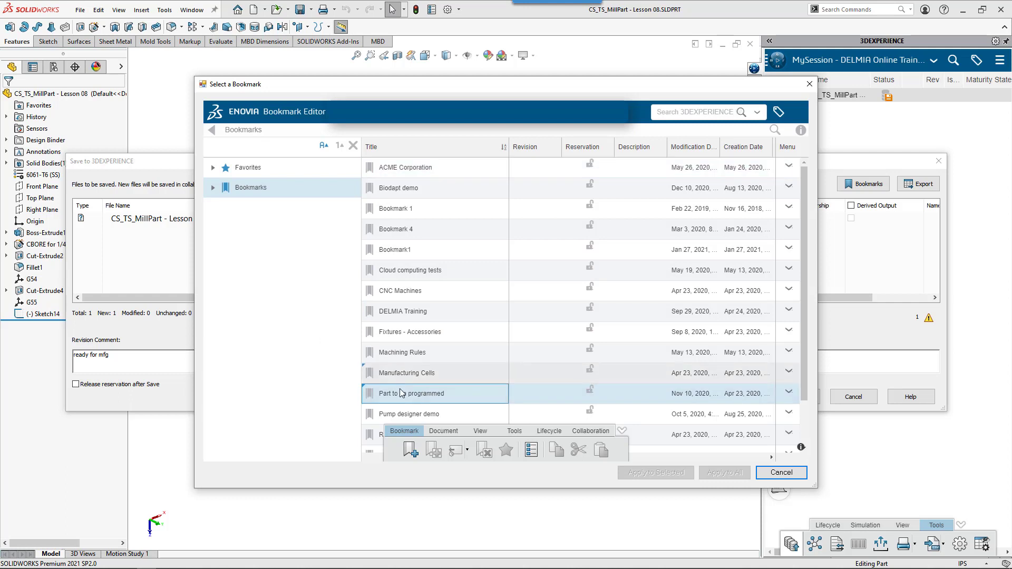
pyautogui.doubleClick(457, 399)
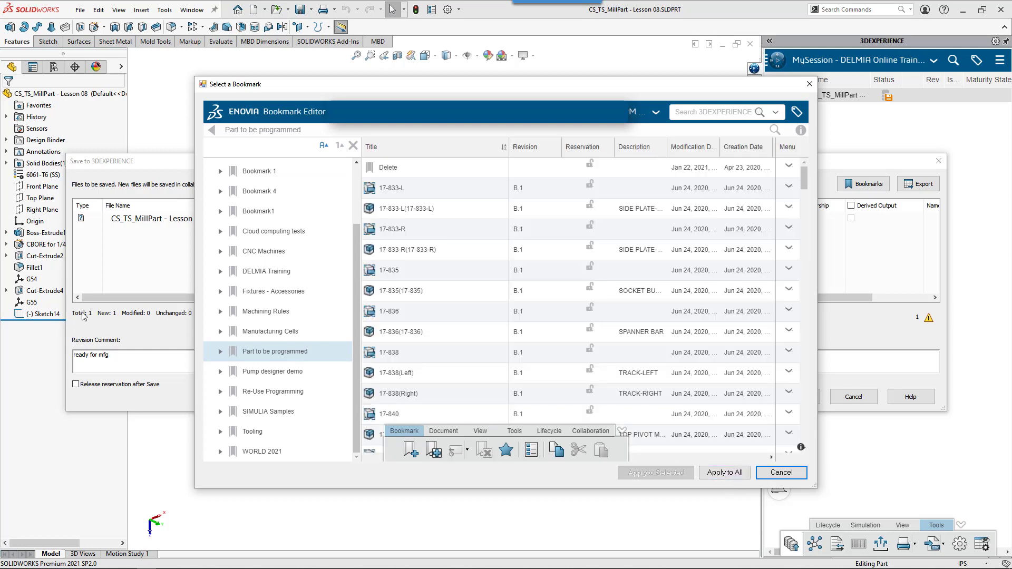
pyautogui.click(728, 473)
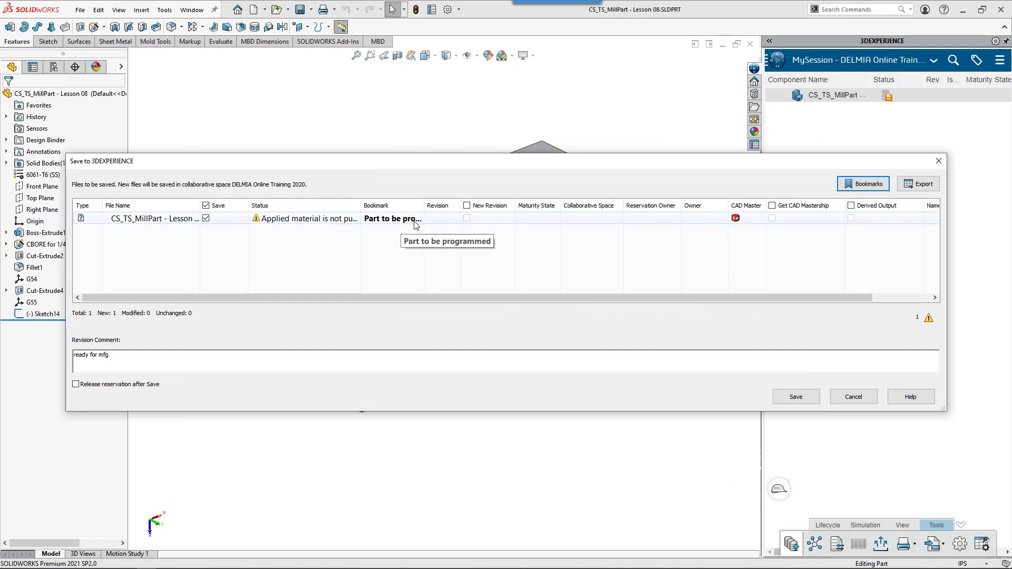
pyautogui.moveTo(424, 206); pyautogui.dragTo(480, 210)
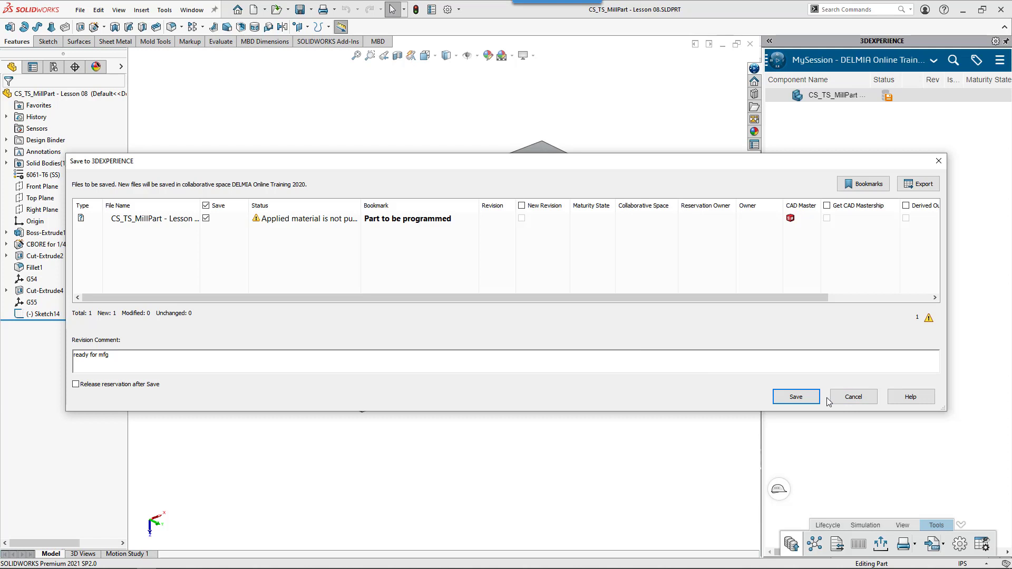
pyautogui.click(796, 398)
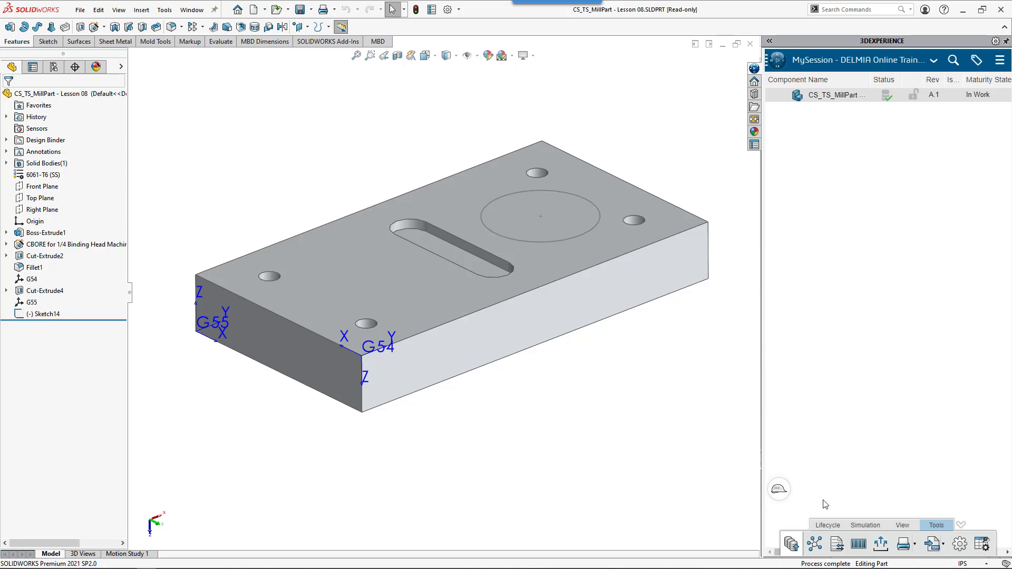
# Reorder the session columns so Convert Status sits beside Component Name, and widen it to show its full title.
pyautogui.click(961, 524)
pyautogui.moveTo(870, 548); pyautogui.dragTo(1005, 548)
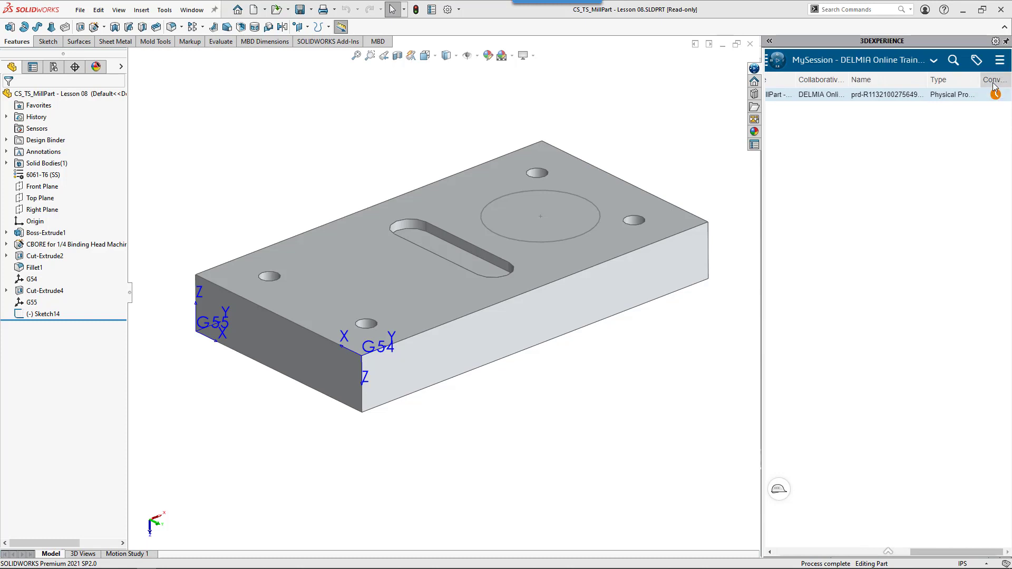
pyautogui.moveTo(994, 84); pyautogui.dragTo(785, 79)
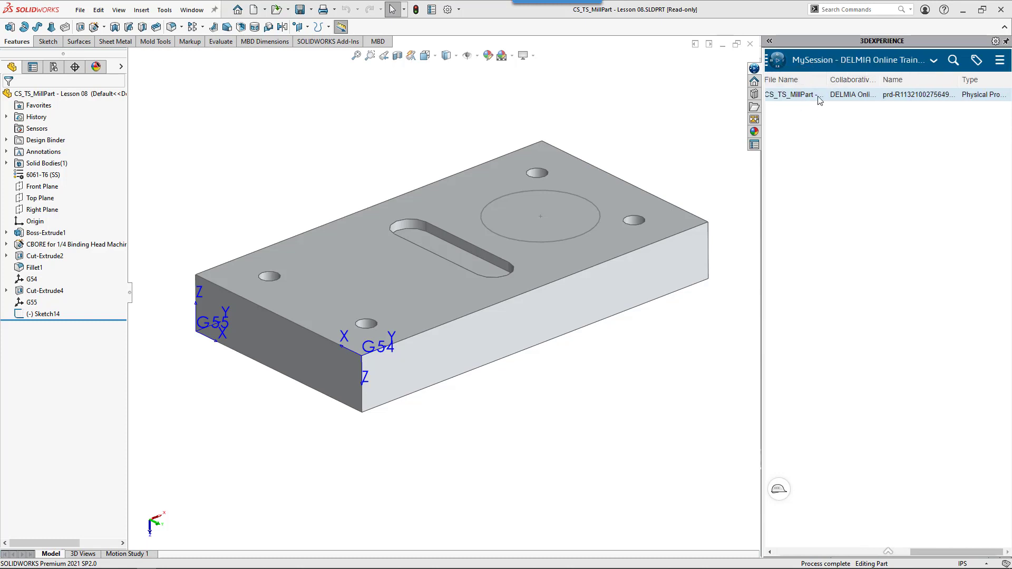
pyautogui.moveTo(966, 555); pyautogui.dragTo(876, 556)
pyautogui.moveTo(984, 83); pyautogui.dragTo(780, 79)
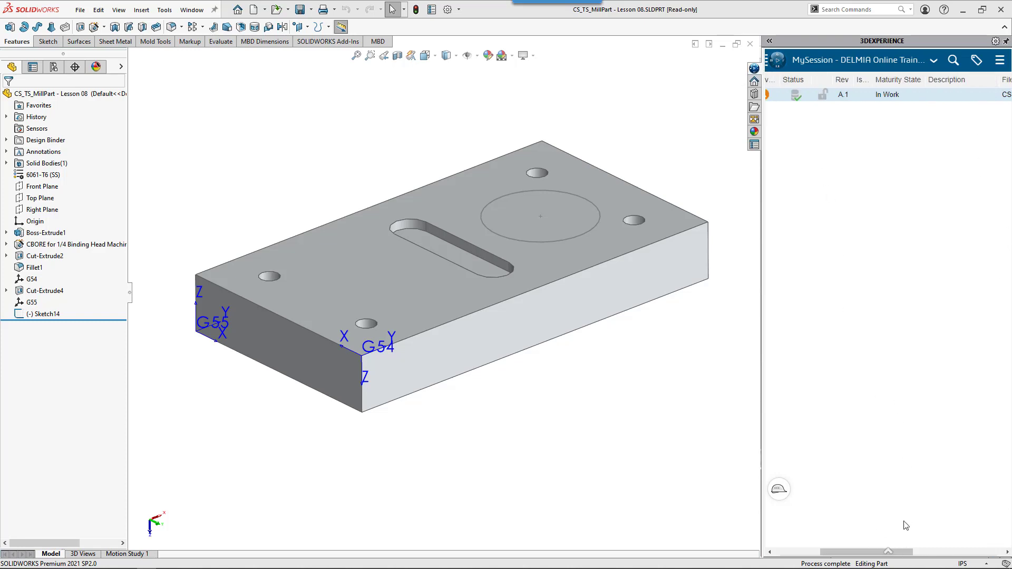
pyautogui.moveTo(869, 552); pyautogui.dragTo(775, 553)
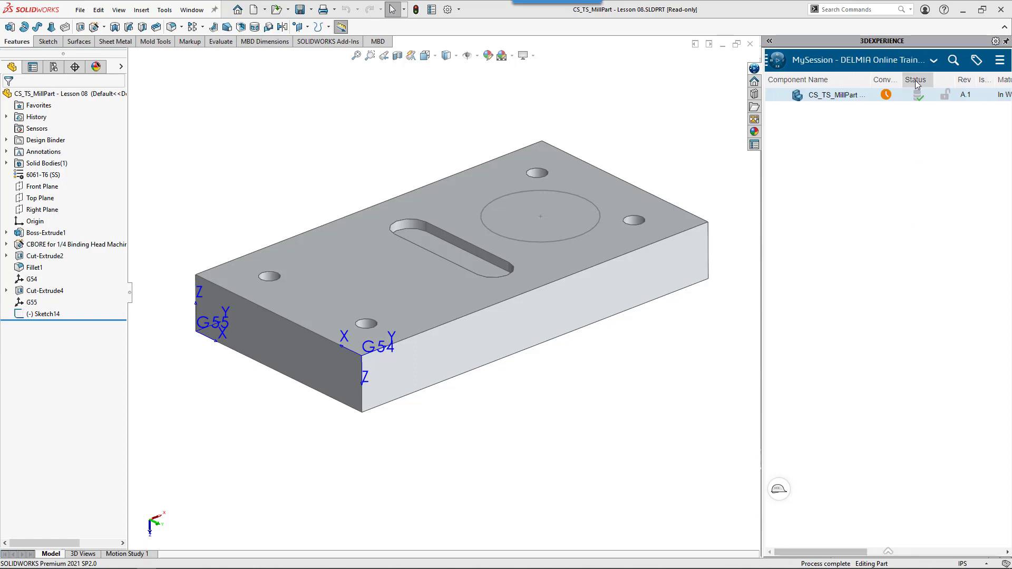
pyautogui.moveTo(925, 82); pyautogui.dragTo(938, 84)
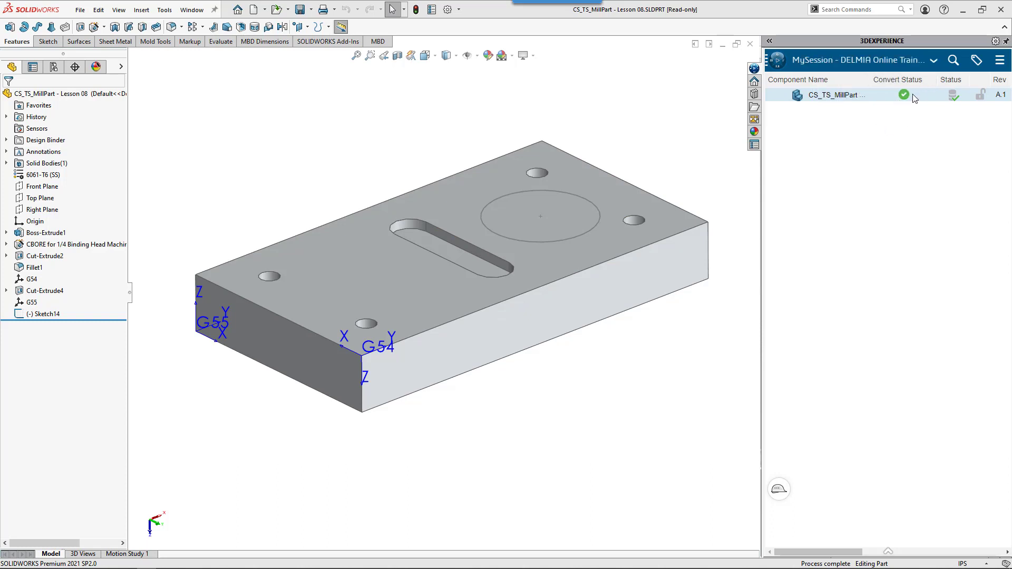
pyautogui.moveTo(915, 99)
# Switch to DELMIA Shop Floor Machining and list my content created or modified in the last 5 minutes.
pyautogui.hotkey('alt', 'Tab')
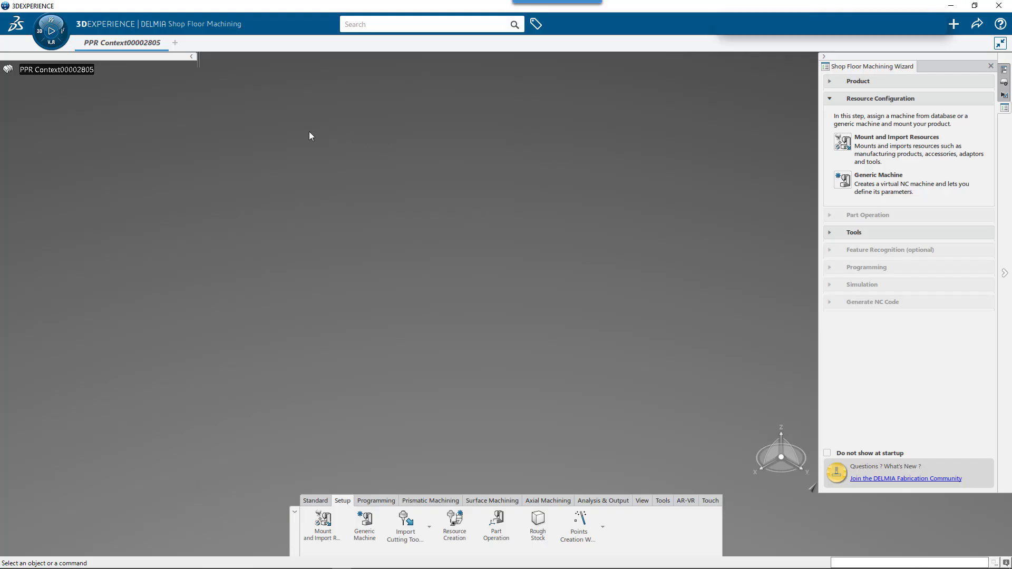
pyautogui.click(408, 21)
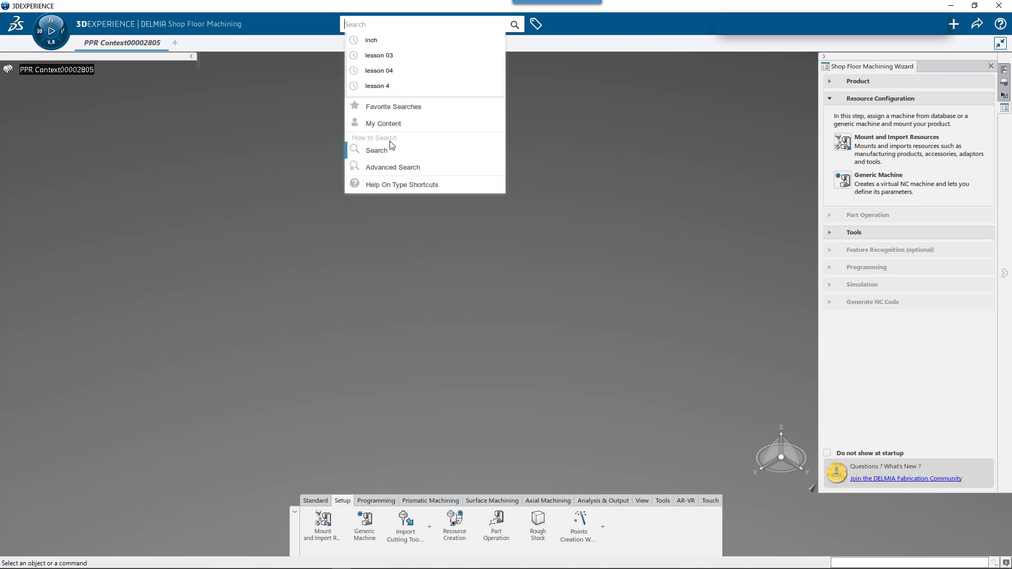
pyautogui.click(405, 135)
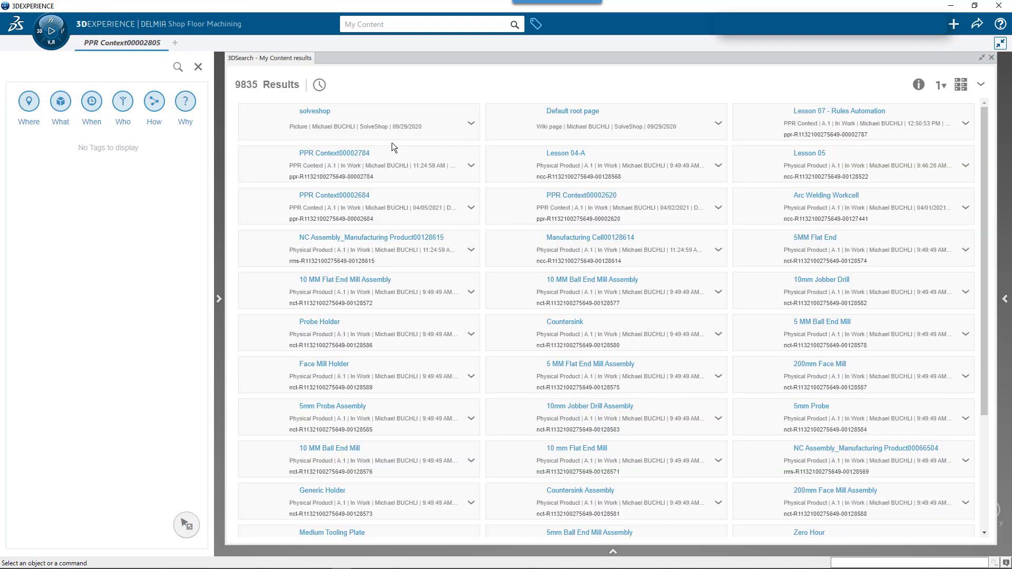
pyautogui.moveTo(322, 86)
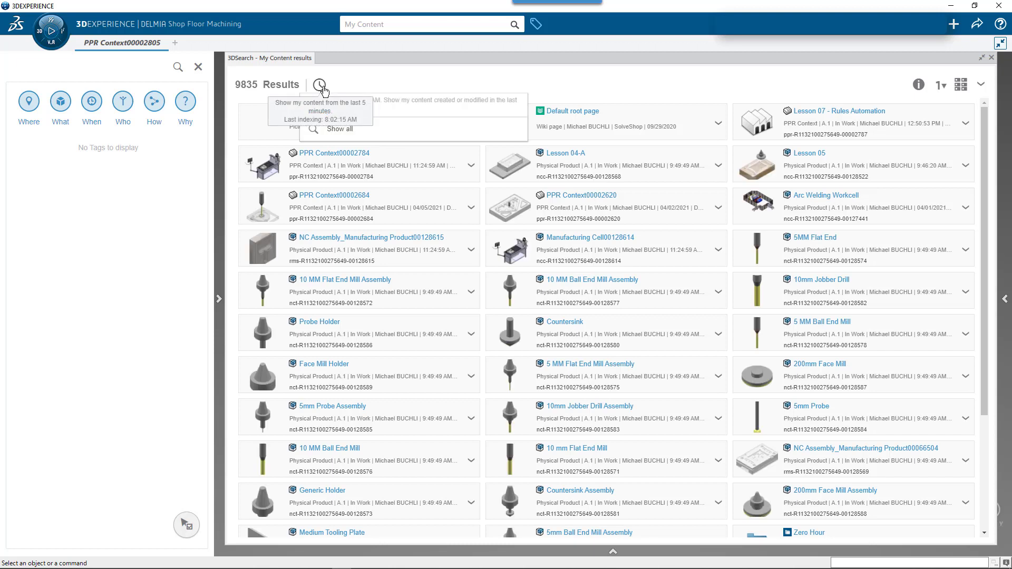
pyautogui.click(340, 130)
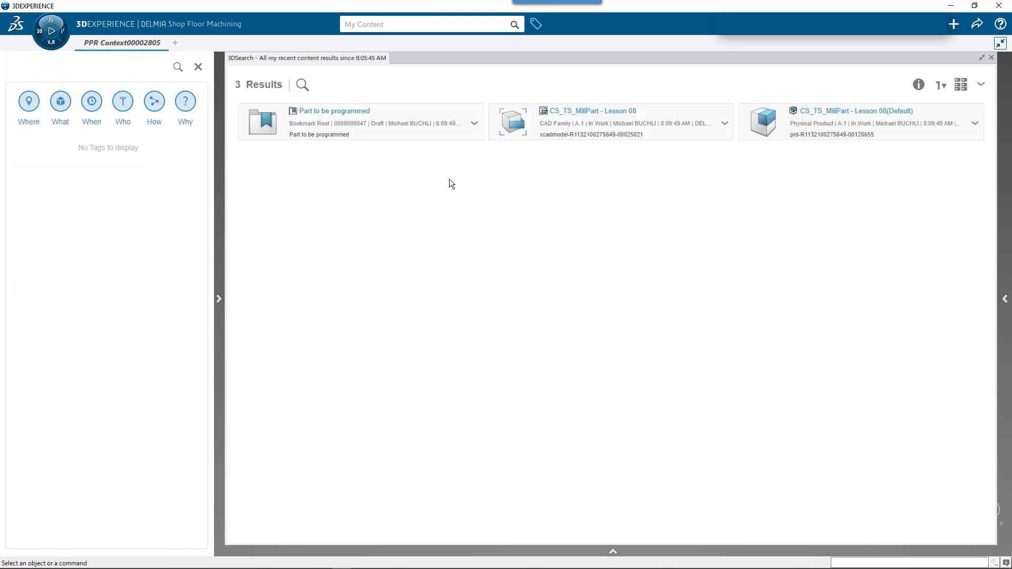
# Examine the bookmark, CAD family and physical product entries in the recent content results.
pyautogui.click(409, 132)
pyautogui.click(678, 127)
pyautogui.click(852, 128)
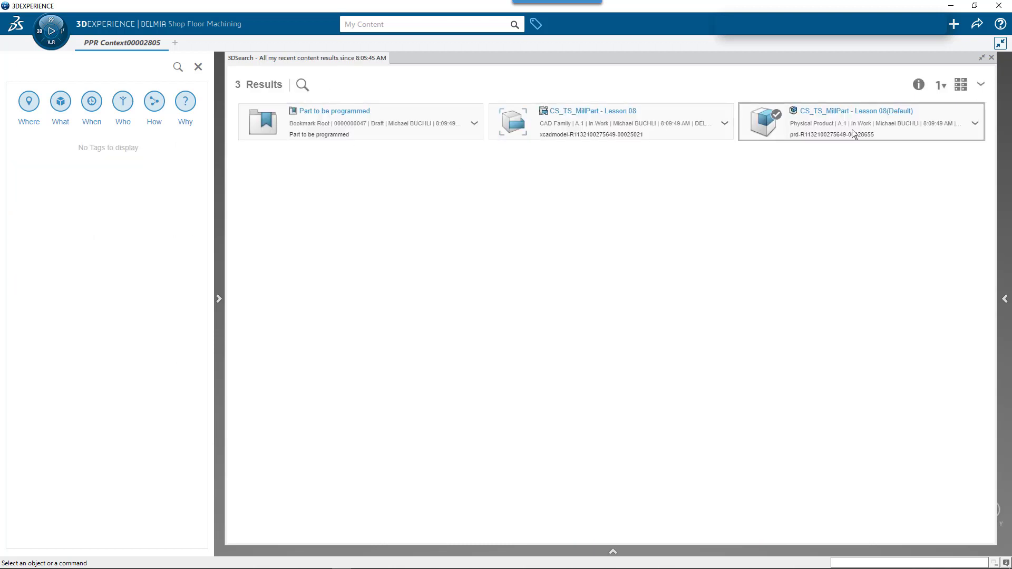
pyautogui.click(651, 127)
pyautogui.click(387, 129)
pyautogui.click(811, 128)
pyautogui.click(606, 124)
pyautogui.click(376, 123)
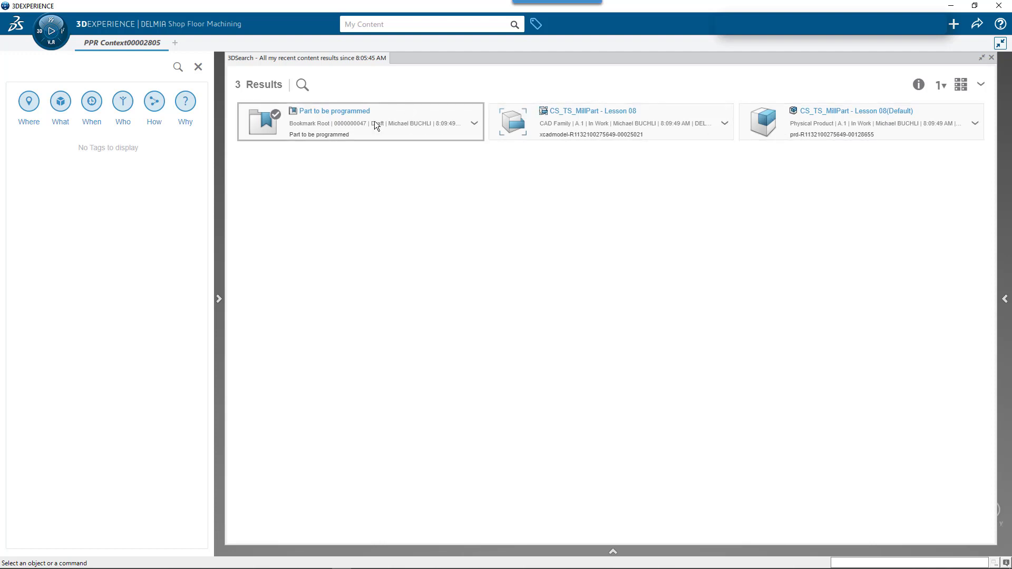
pyautogui.click(609, 128)
pyautogui.click(612, 127)
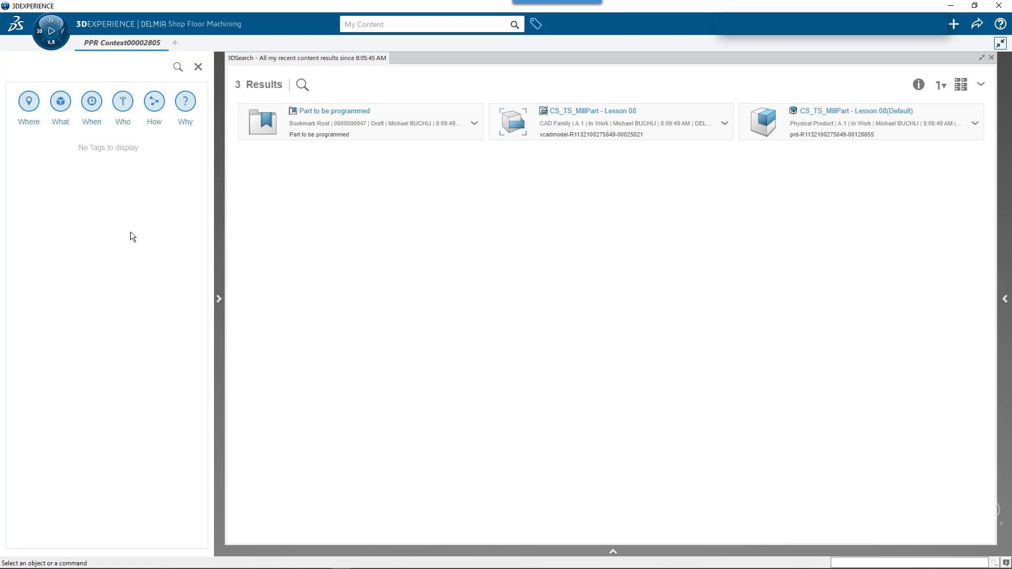
pyautogui.click(652, 137)
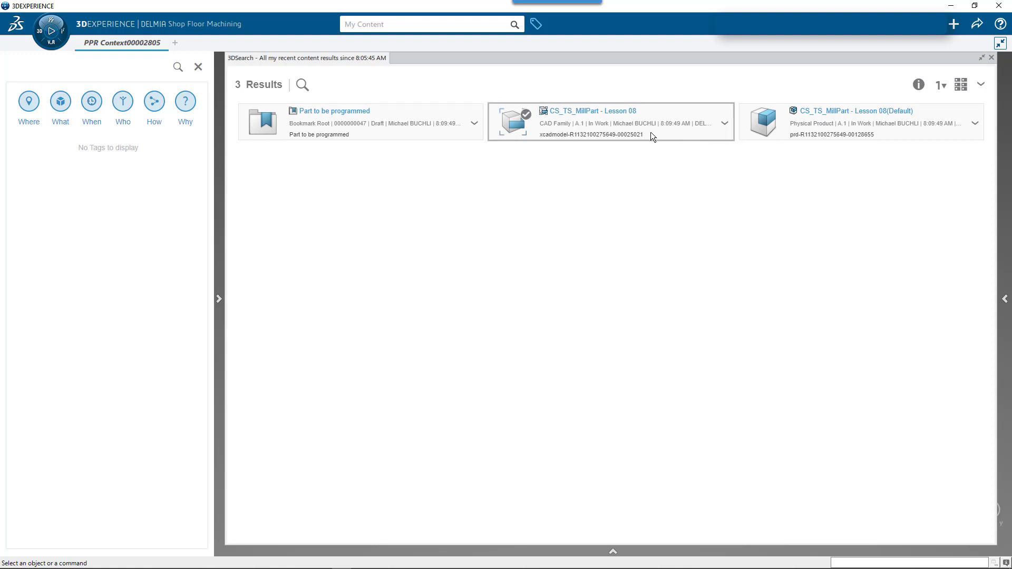
pyautogui.click(653, 130)
pyautogui.click(627, 134)
# Open the physical product CS_TS_MillPart - Lesson 08(Default) with Open Advanced.
pyautogui.click(810, 127)
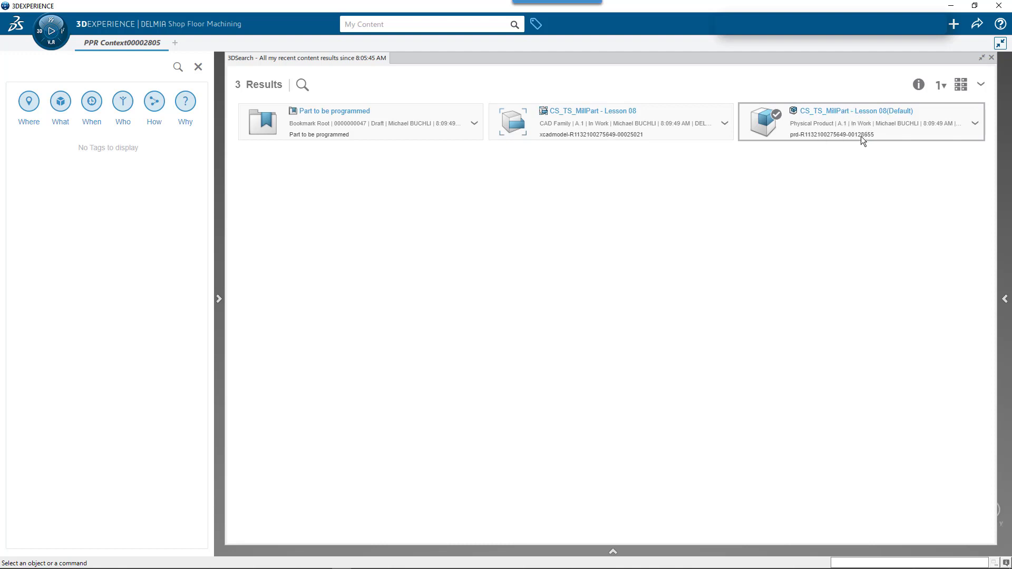
pyautogui.moveTo(862, 117)
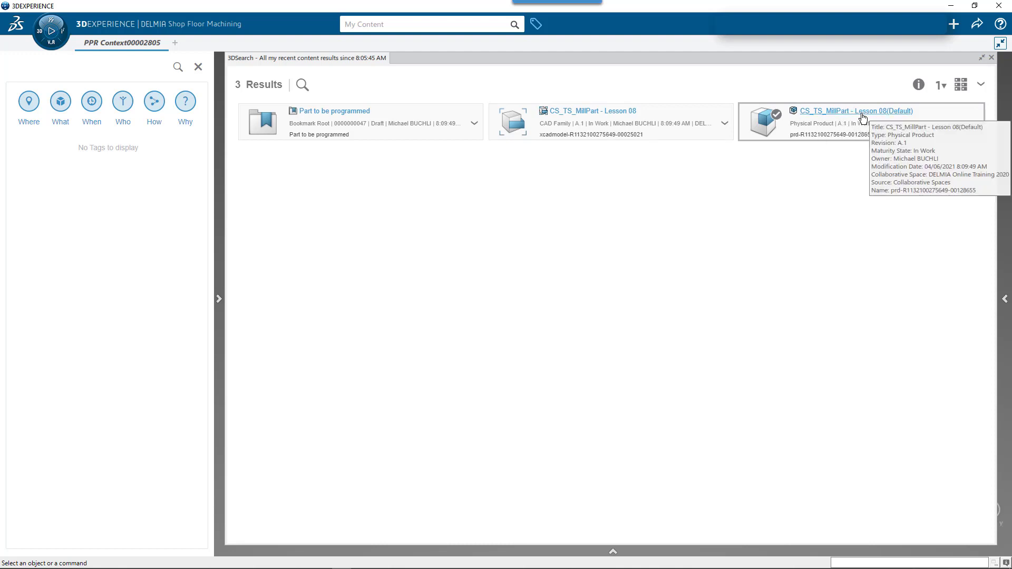
pyautogui.rightClick(862, 117)
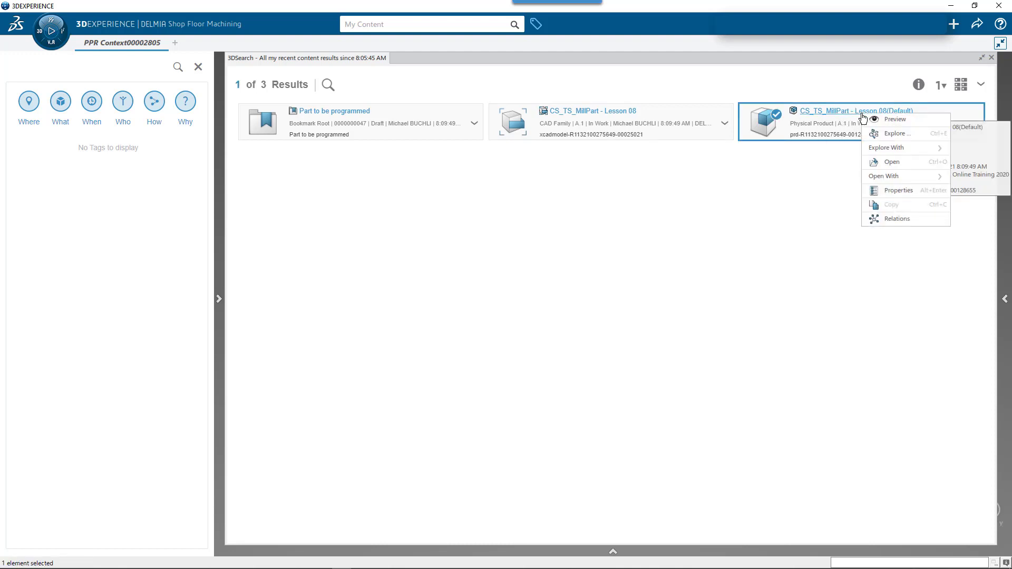
pyautogui.moveTo(895, 176)
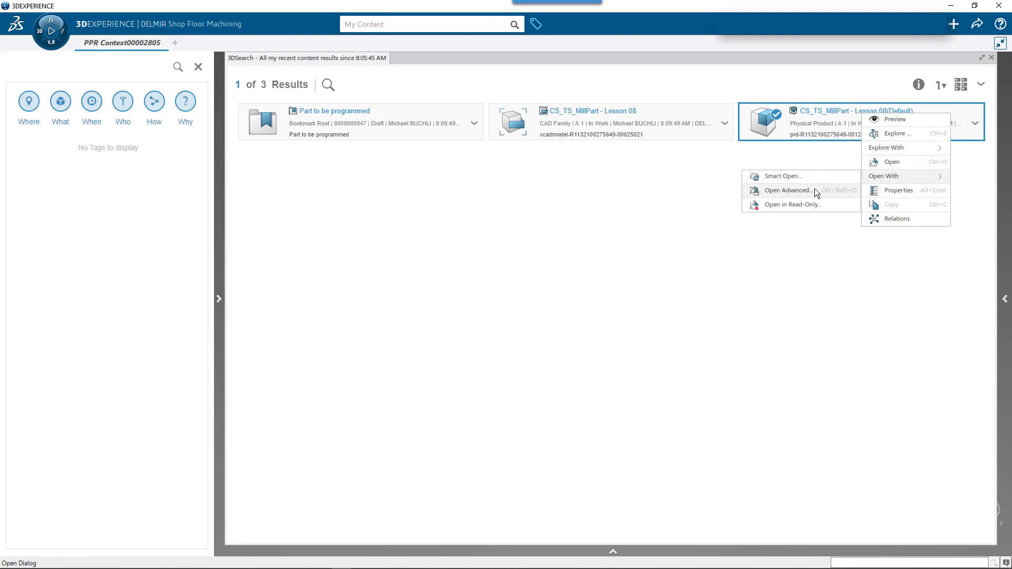
pyautogui.click(814, 190)
pyautogui.click(287, 227)
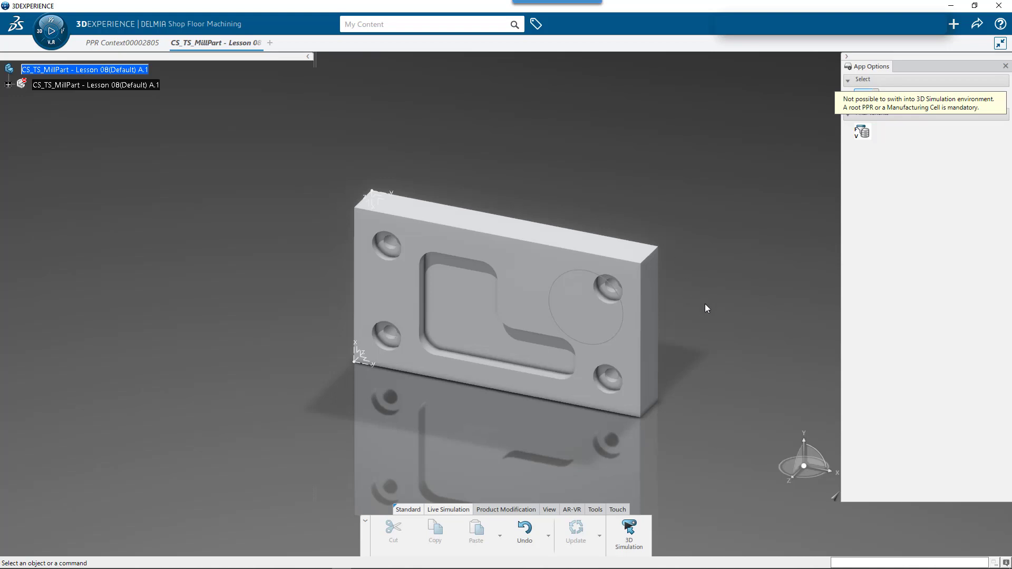
# Inspect the slotted side of the opened mill part and expand its part node in the structure tree.
pyautogui.moveTo(704, 304); pyautogui.dragTo(495, 333, button='middle')
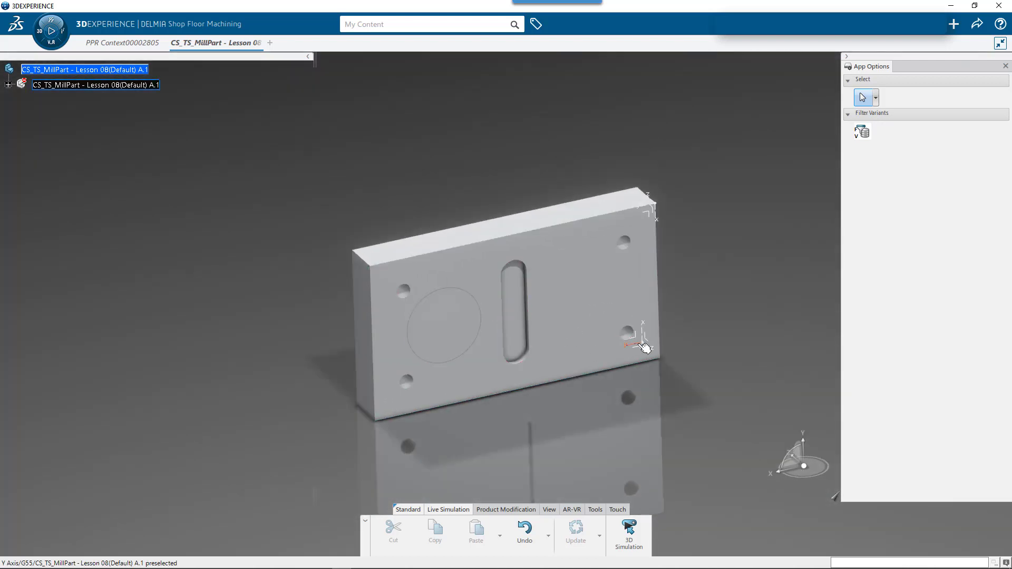
pyautogui.click(8, 84)
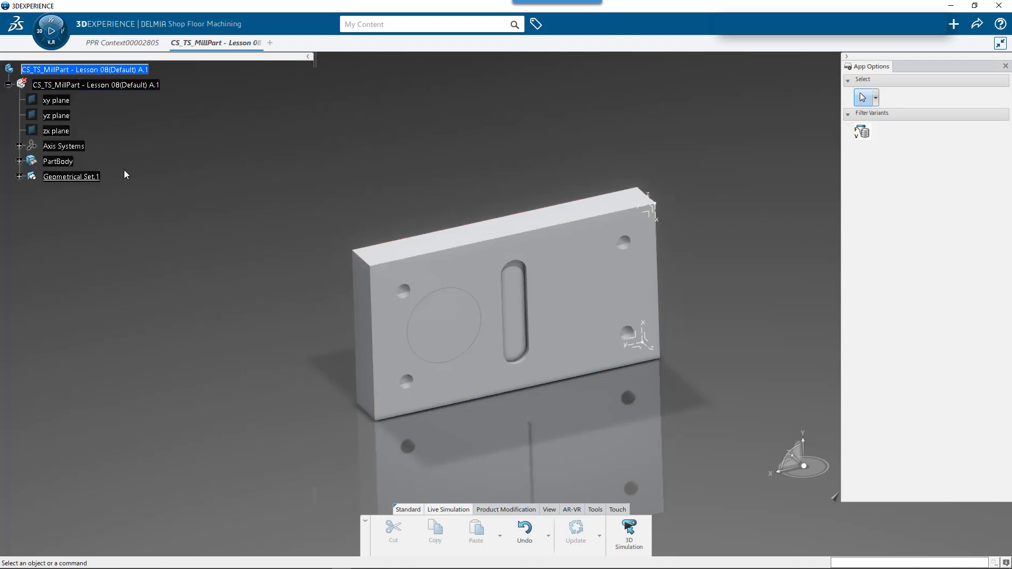
# Expand the Axis Systems and Geometrical Set.1 nodes in the structure tree and save the mill part locally.
pyautogui.click(20, 146)
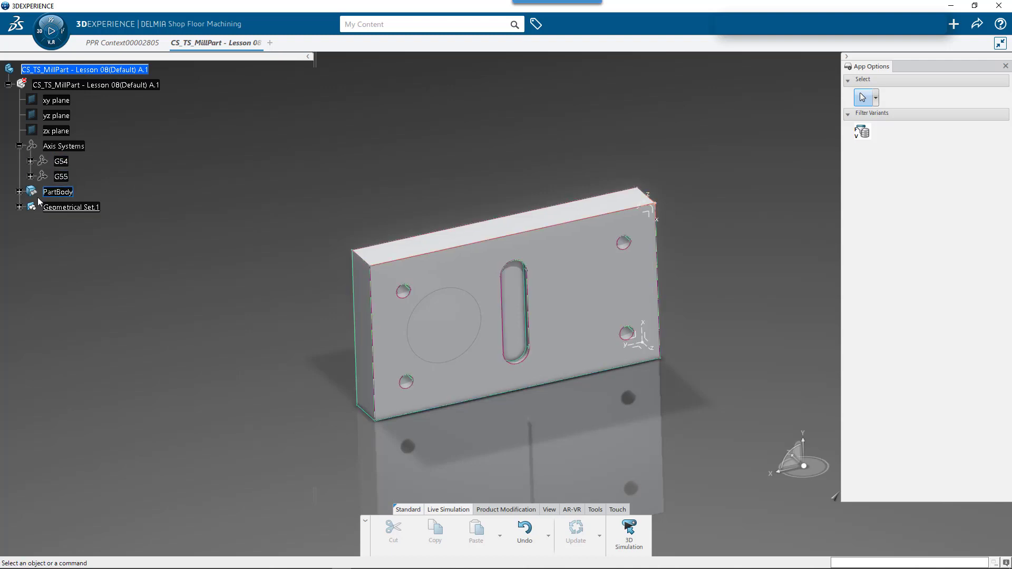
pyautogui.click(20, 207)
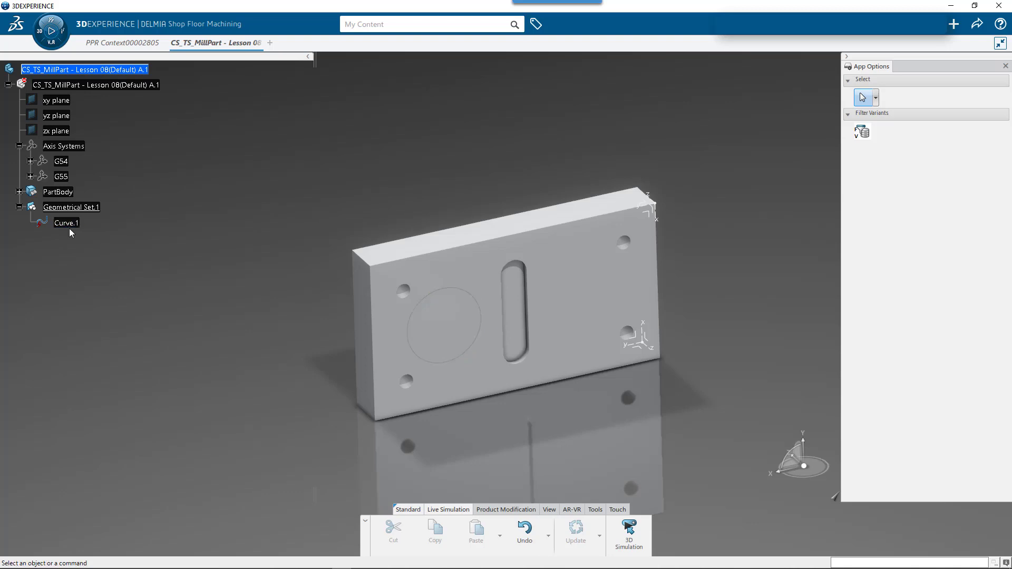
pyautogui.moveTo(510, 224); pyautogui.dragTo(653, 293, button='middle')
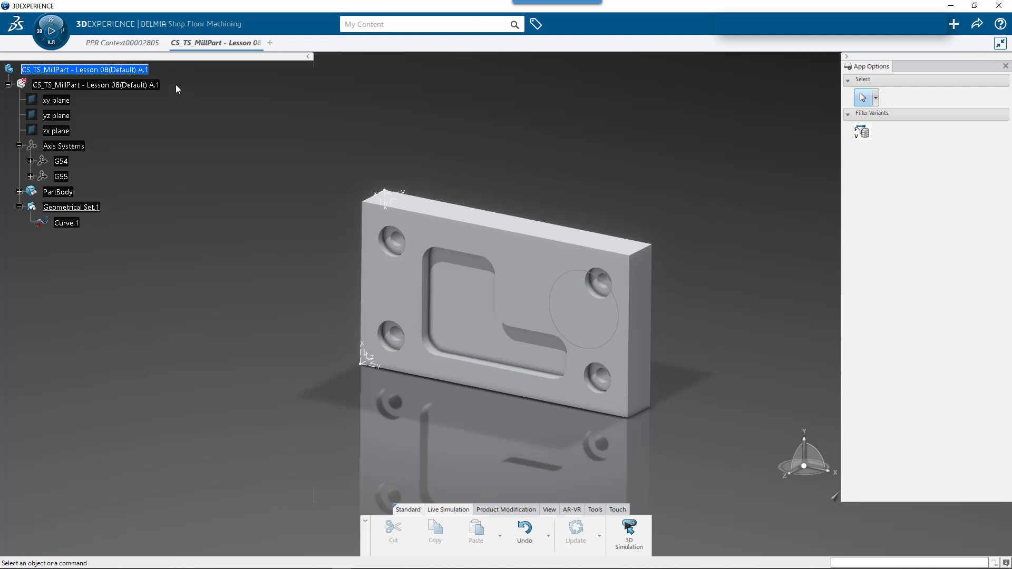
pyautogui.hotkey('ctrl', 's')
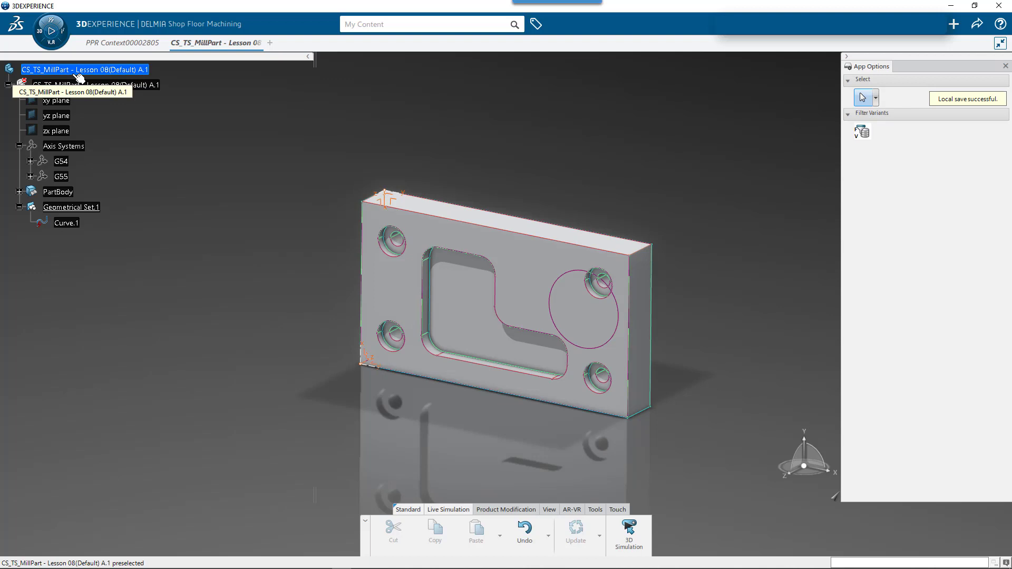
# Launch Shop Floor Machining on the mill part's root product and close PPR Context00002805 without saving its changes.
pyautogui.click(81, 78)
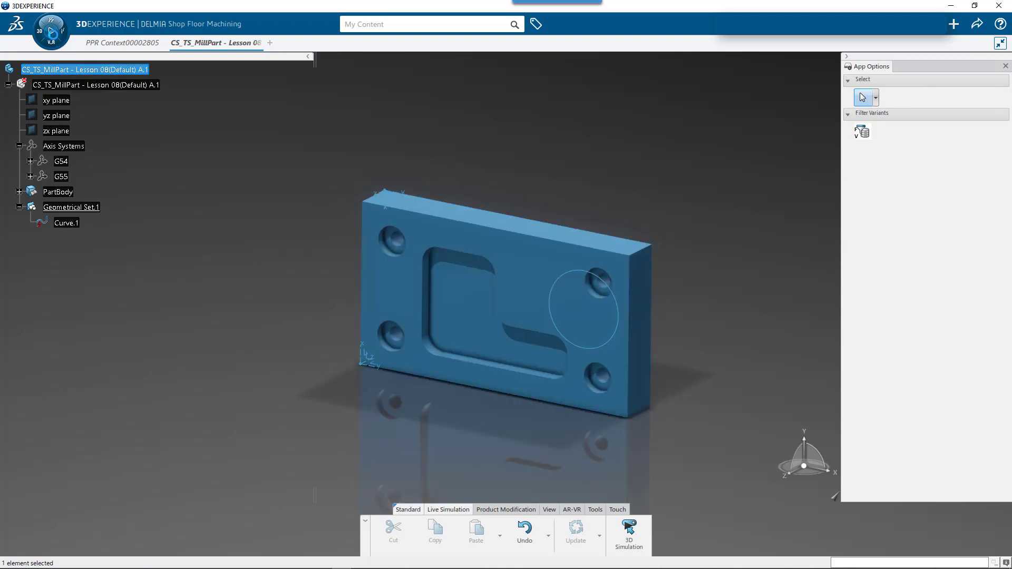
pyautogui.click(52, 36)
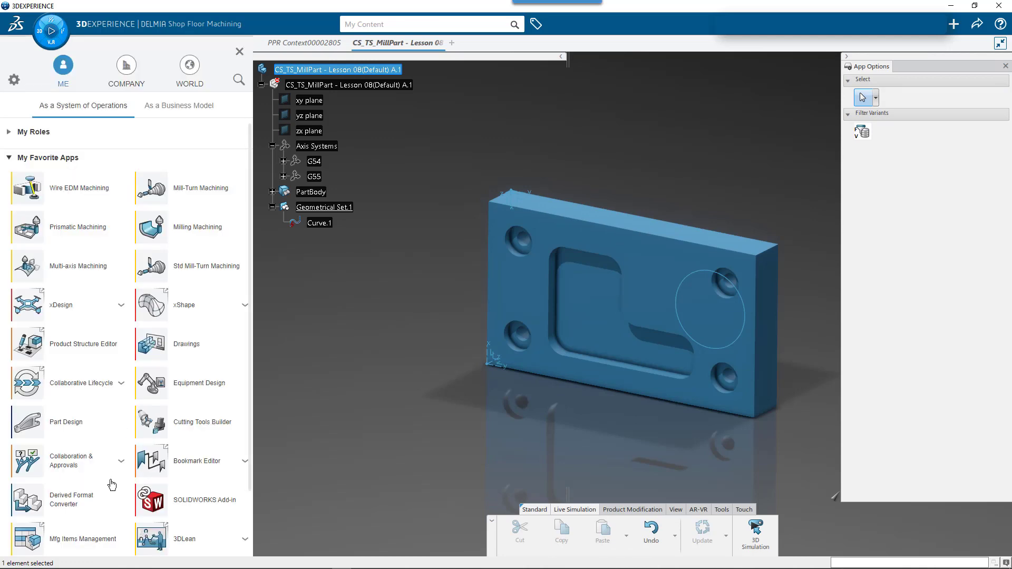
pyautogui.scroll(-2, 243, 427)
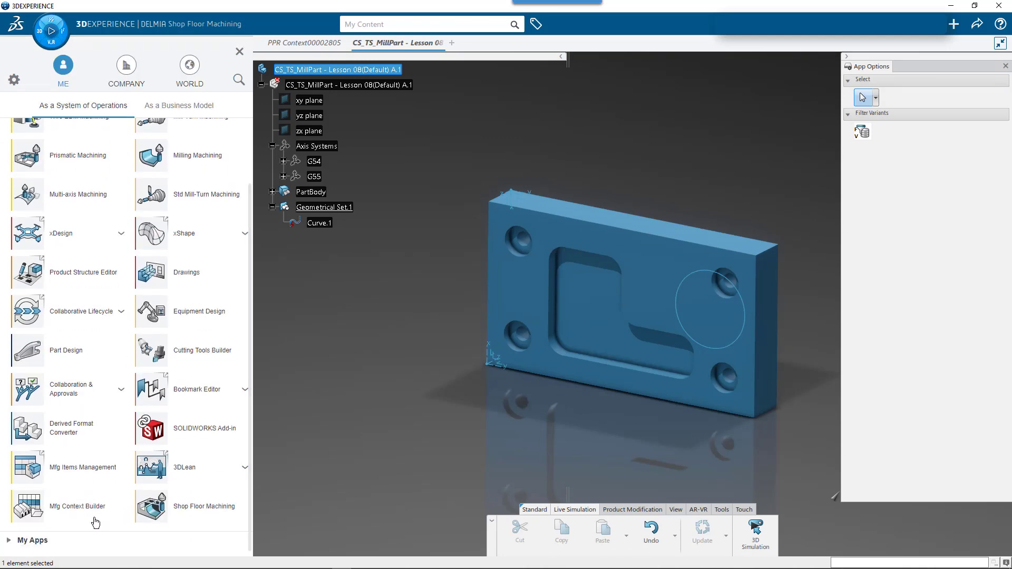
pyautogui.click(180, 512)
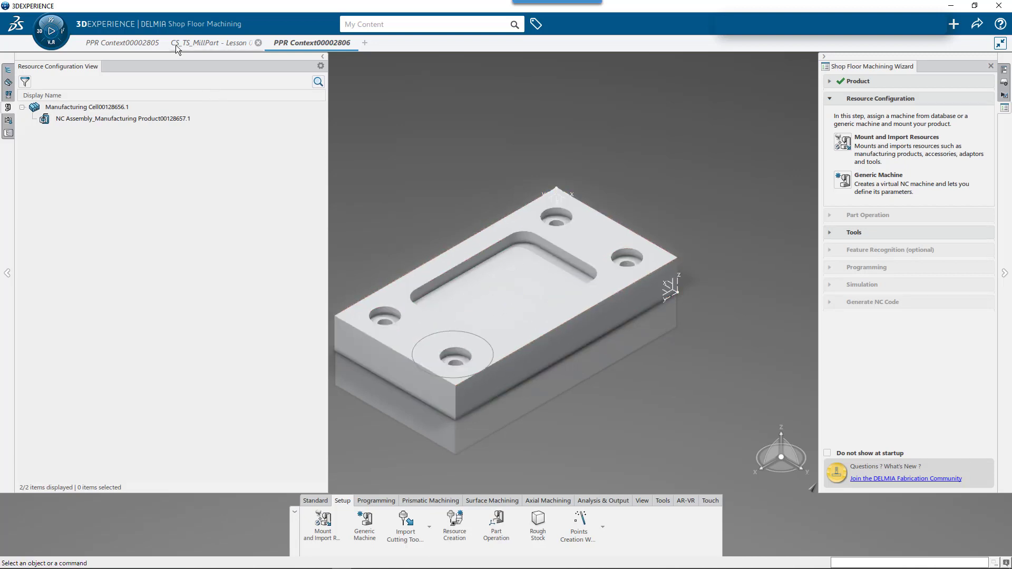
pyautogui.moveTo(177, 49)
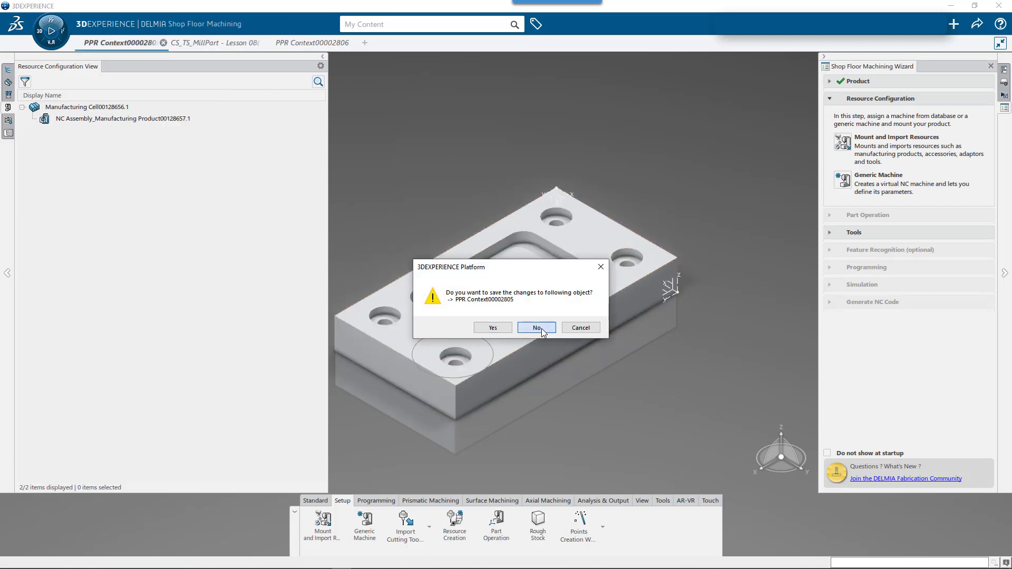
pyautogui.click(536, 328)
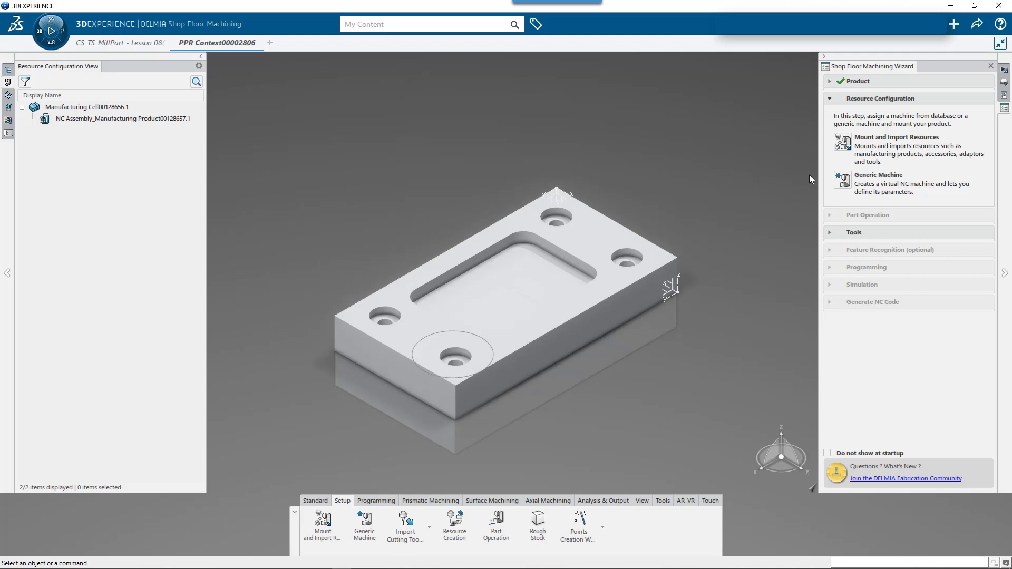
# Start Mount and Import Resources and run a general search for "tormach" instead of listing only my content.
pyautogui.click(318, 528)
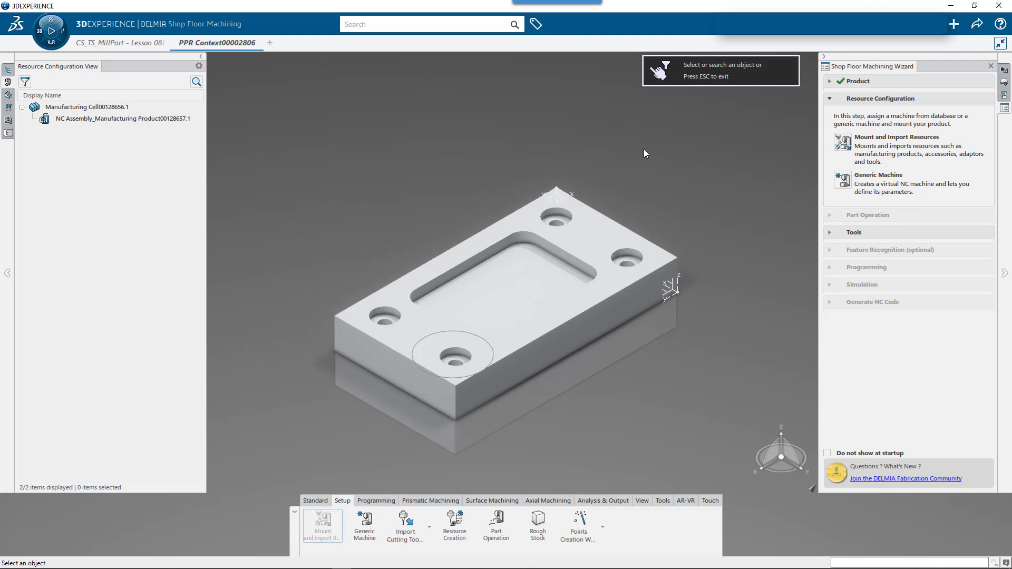
pyautogui.click(390, 26)
pyautogui.click(384, 122)
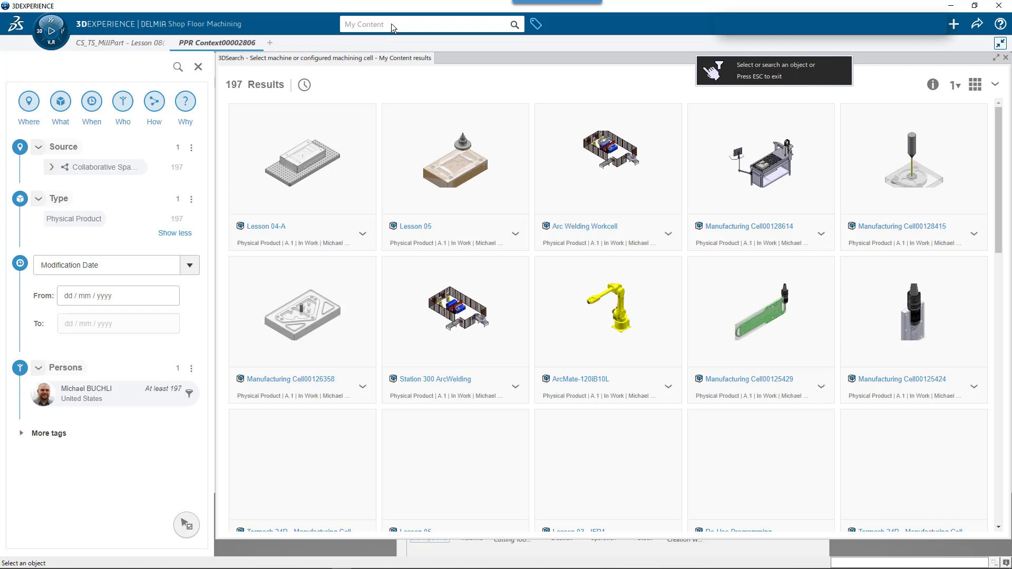
pyautogui.click(391, 23)
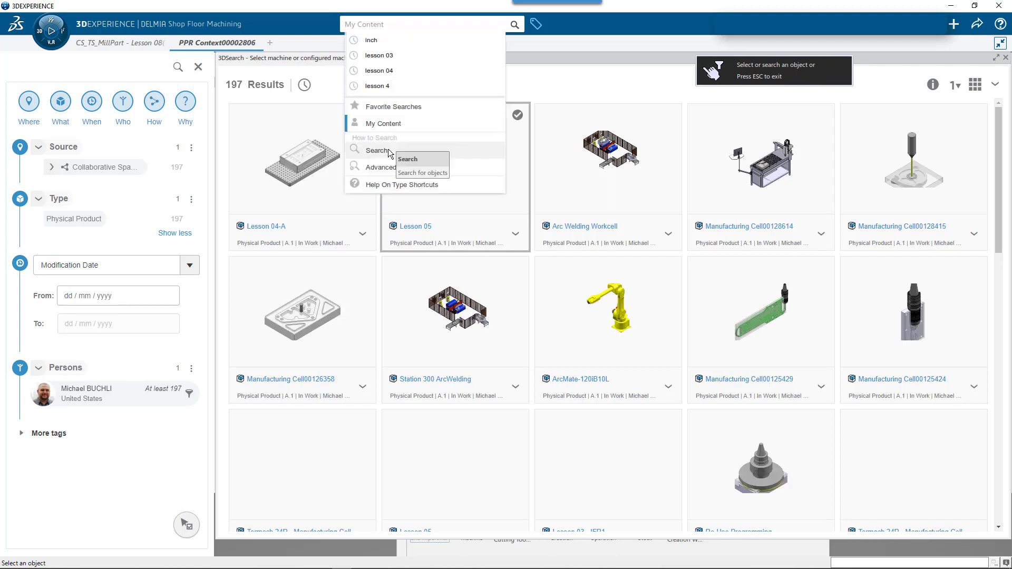
pyautogui.click(387, 152)
pyautogui.click(390, 24)
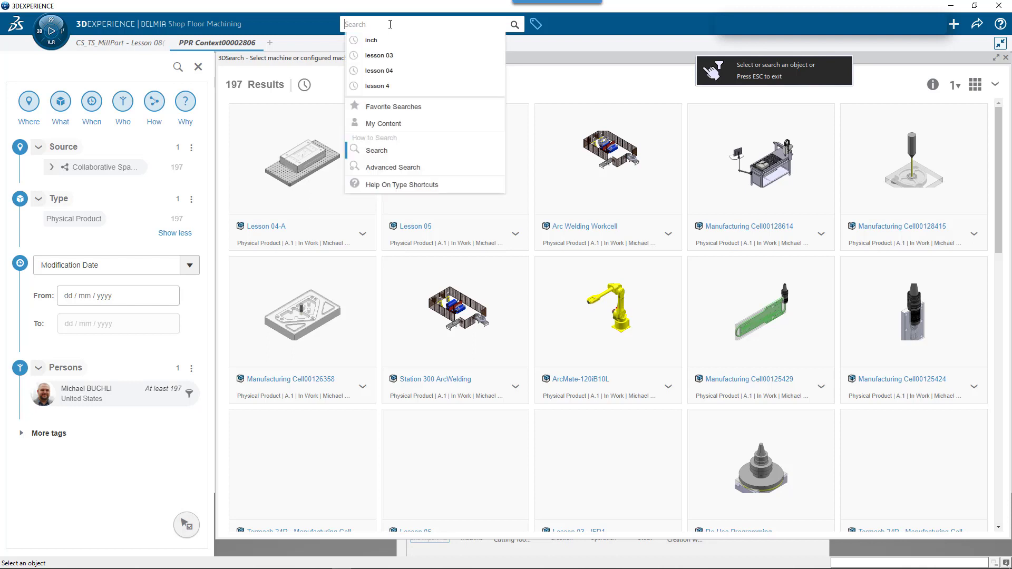
pyautogui.write('tormach')
pyautogui.press('Return')
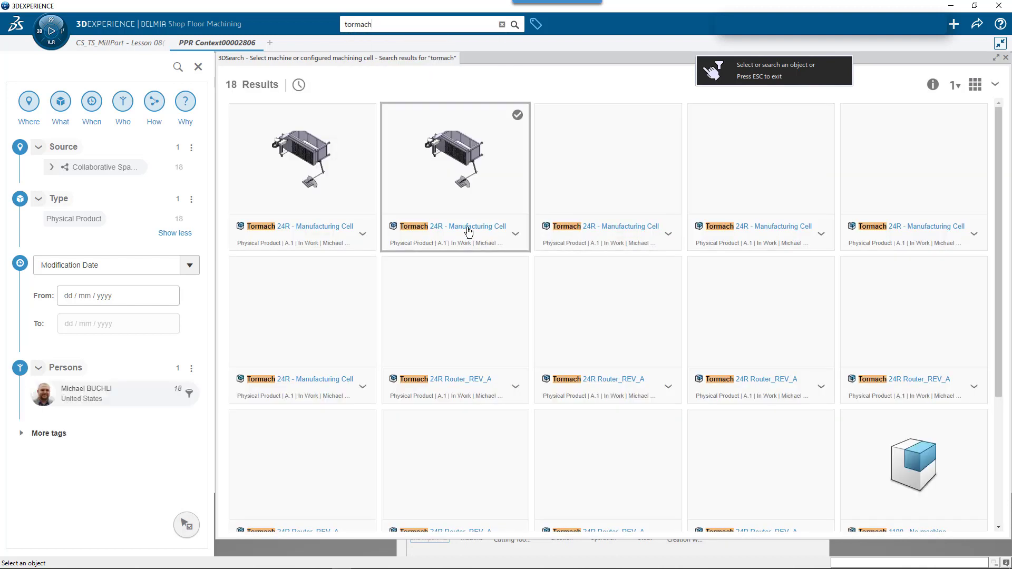
# Load the second Tormach 24R - Manufacturing Cell from the search results as the machine resource.
pyautogui.click(468, 231)
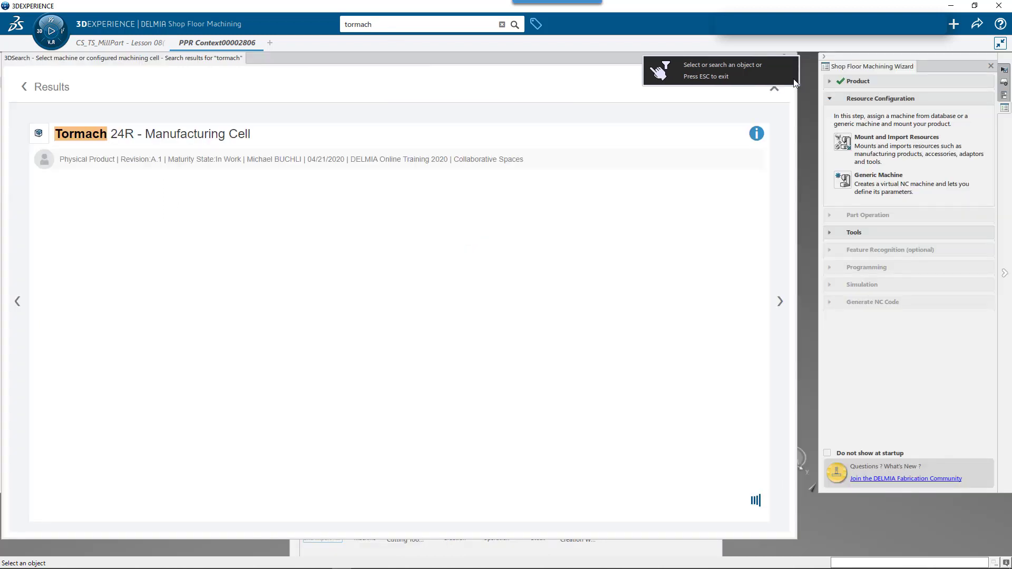
pyautogui.click(24, 86)
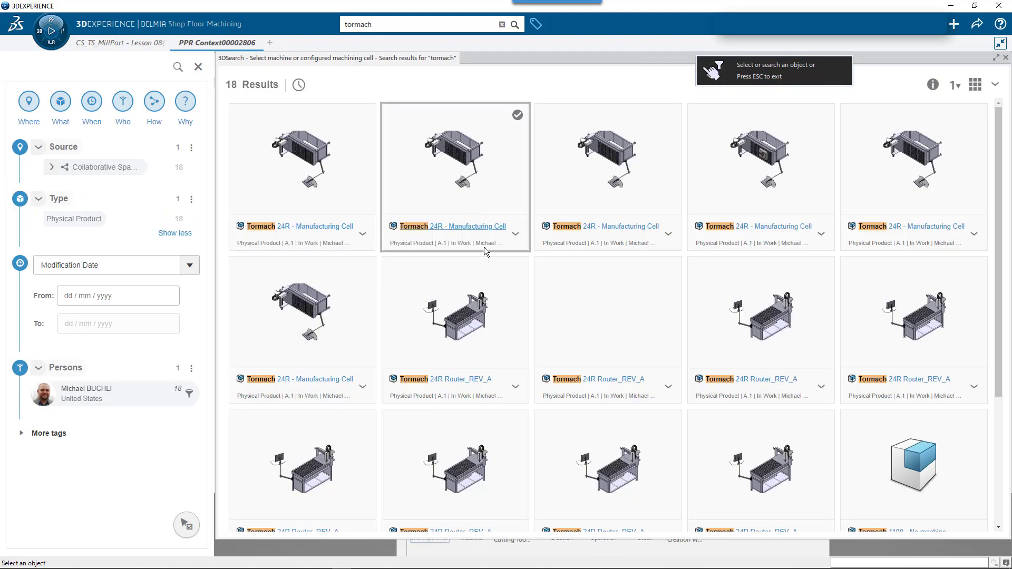
pyautogui.click(496, 194)
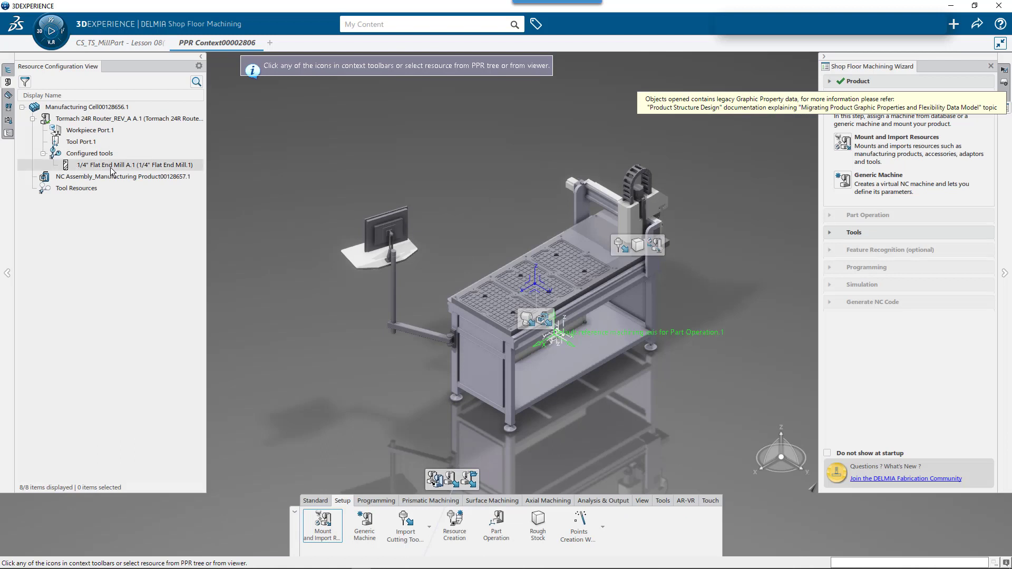
pyautogui.moveTo(130, 165)
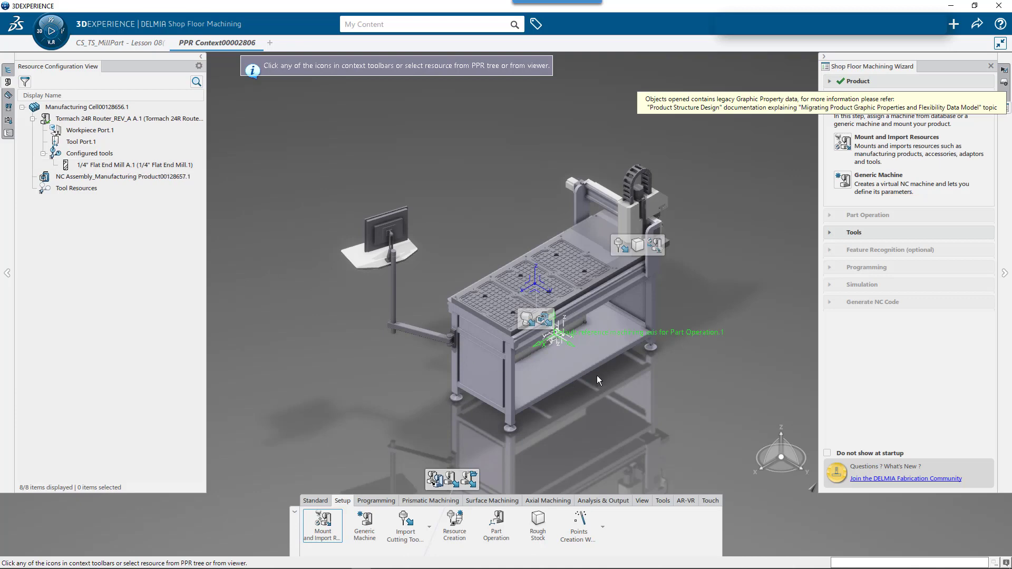
# Mount the mill part by its lower corner axis system on the router's workpiece port, offset along X towards the table's near end.
pyautogui.scroll(5, 593, 359)
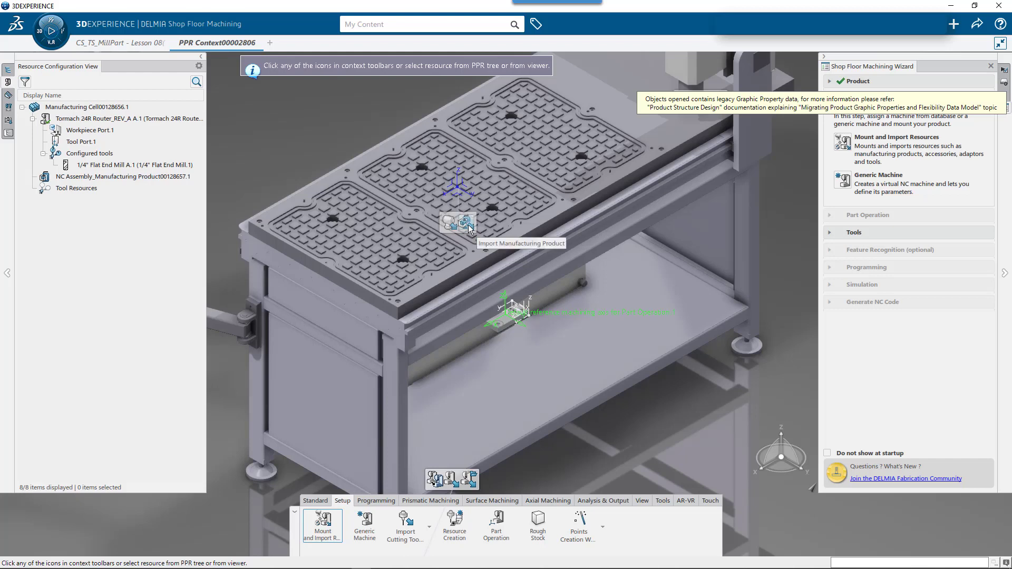
pyautogui.doubleClick(513, 324)
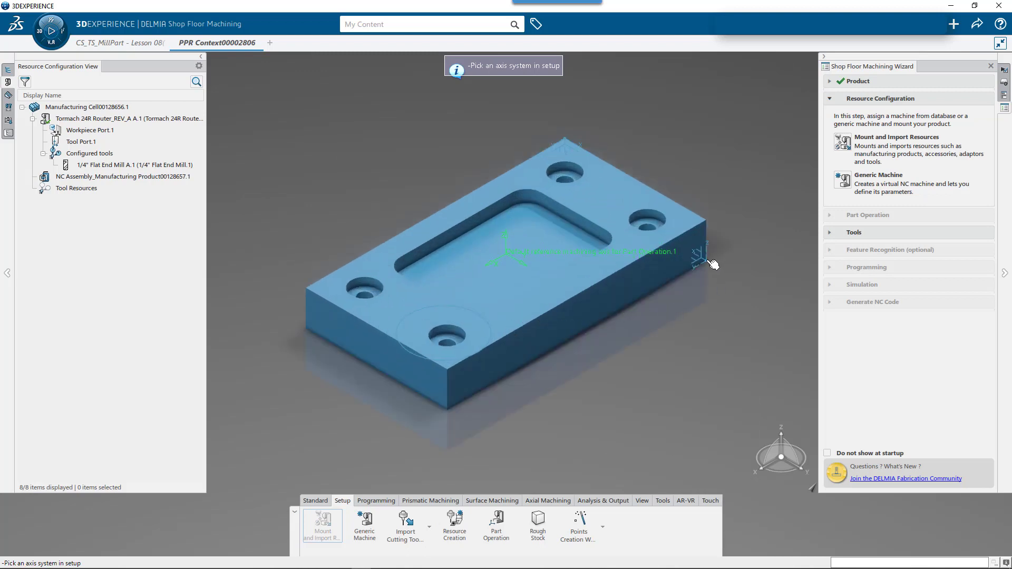
pyautogui.click(707, 256)
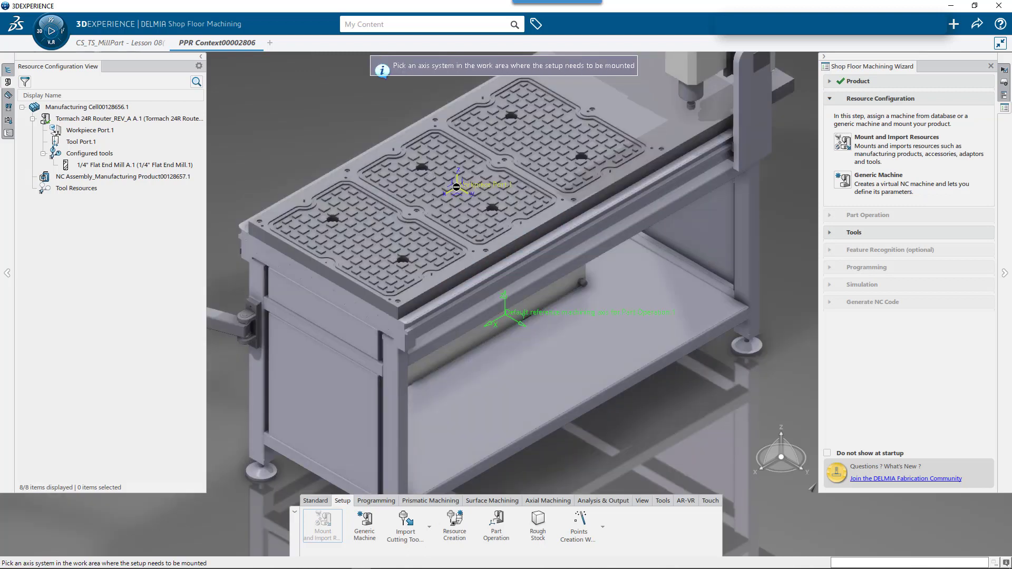
pyautogui.click(457, 187)
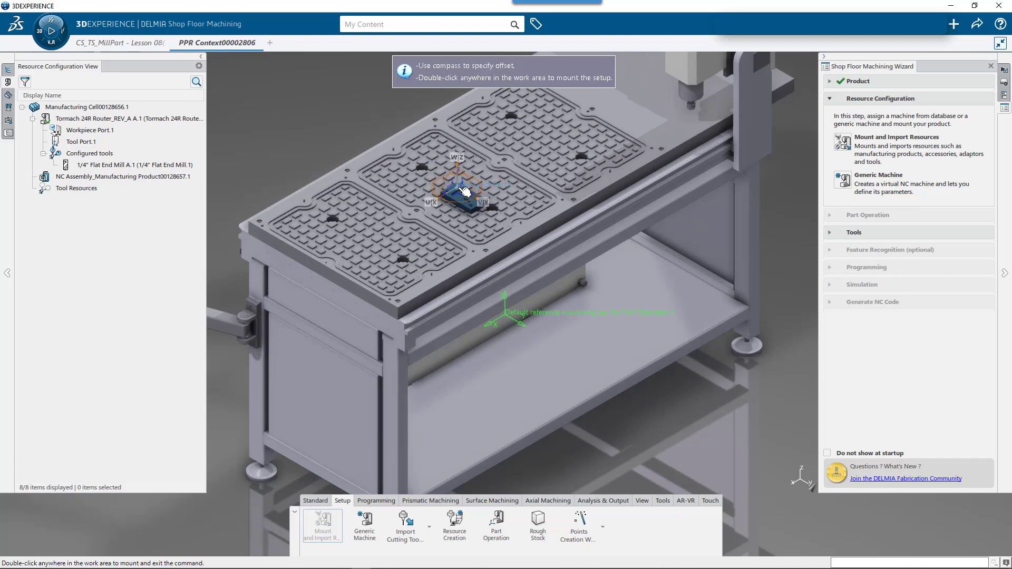
pyautogui.moveTo(453, 200); pyautogui.dragTo(351, 258)
pyautogui.doubleClick(338, 127)
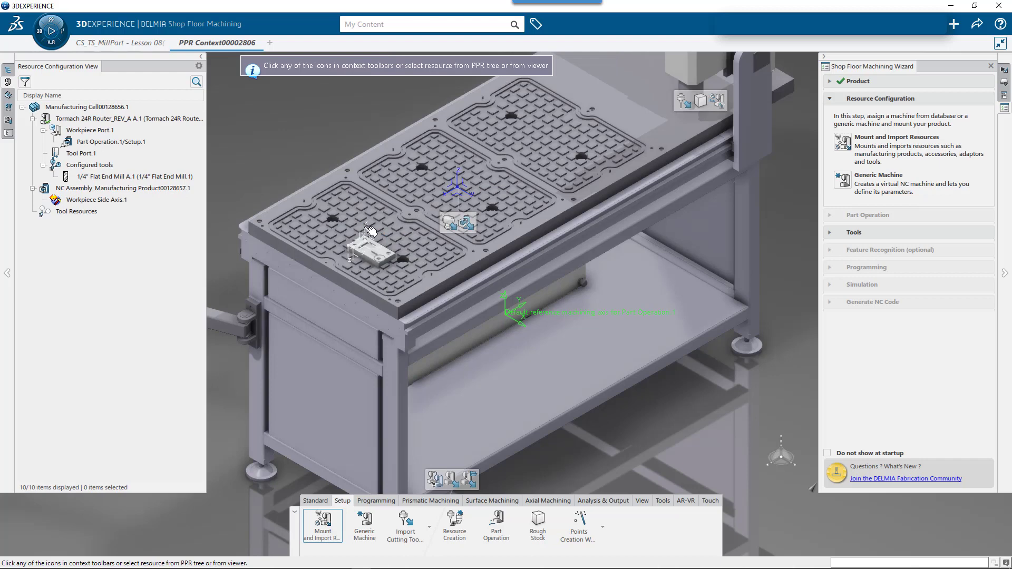
# Import NC Assembly_Manufacturing Product00128657.1 again and mount this second setup between the first part and the workpiece port, offset along X.
pyautogui.scroll(3, 377, 255)
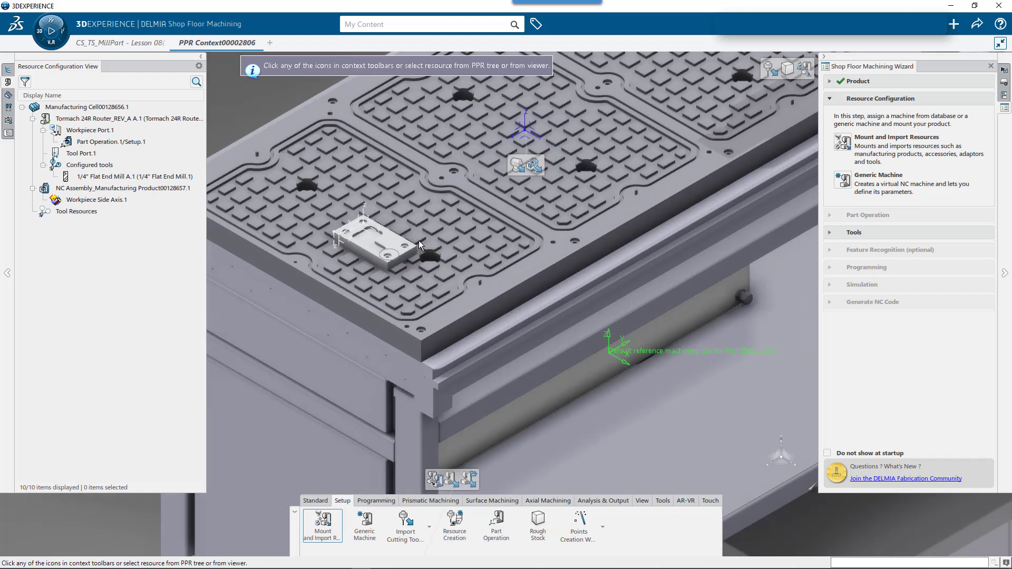
pyautogui.click(535, 166)
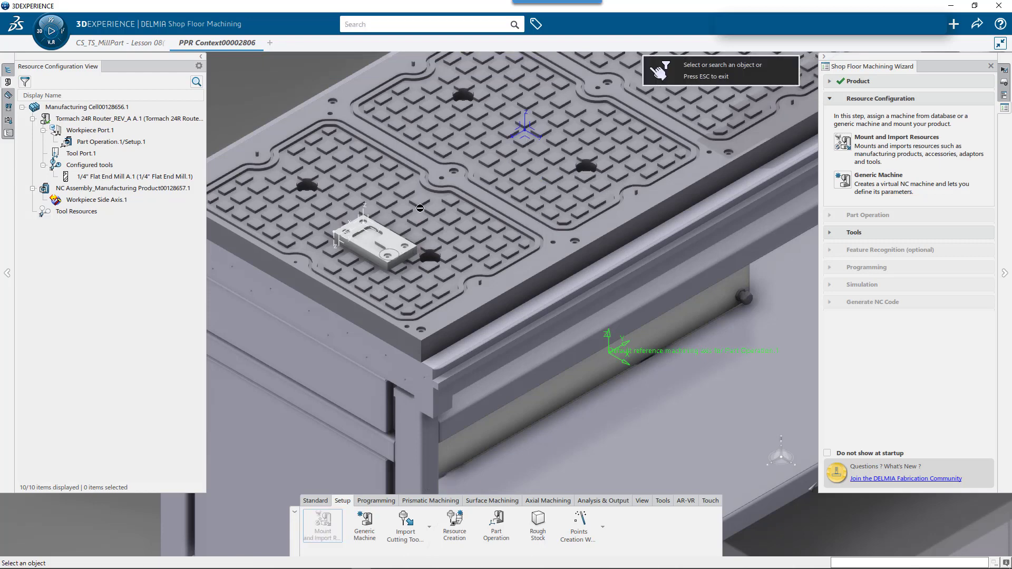
pyautogui.click(117, 191)
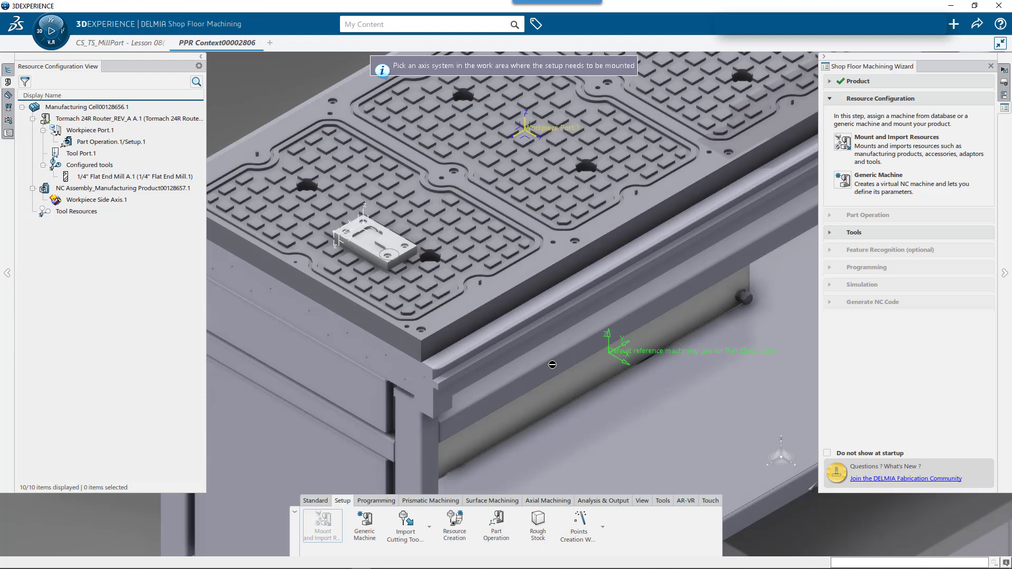
pyautogui.click(520, 128)
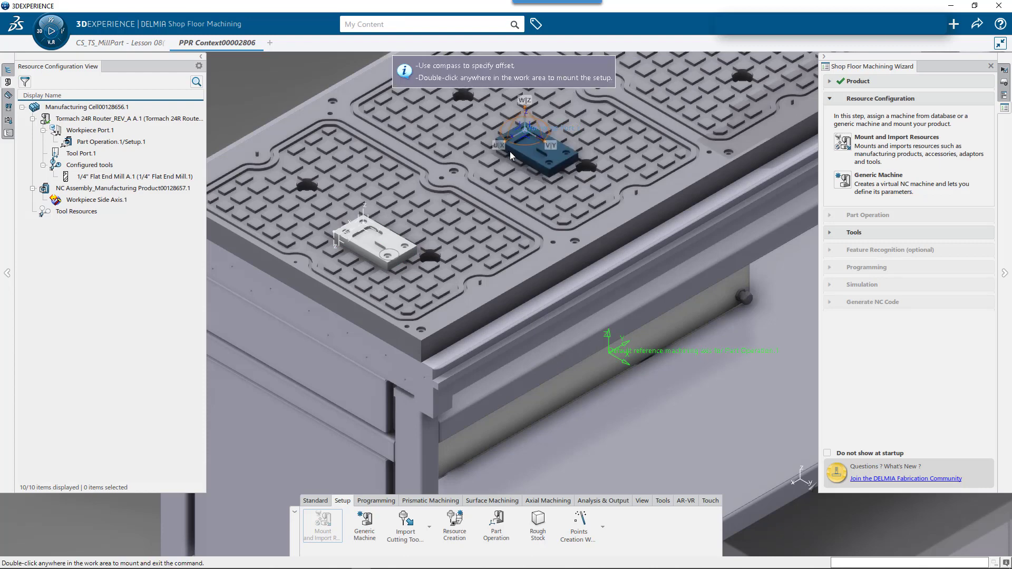
pyautogui.moveTo(510, 138); pyautogui.dragTo(422, 185)
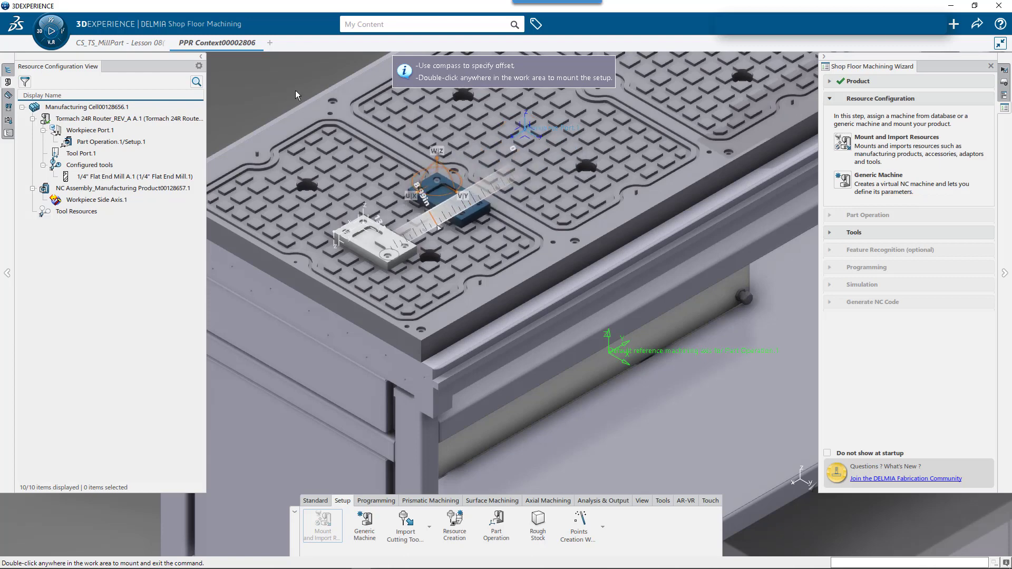
pyautogui.doubleClick(264, 88)
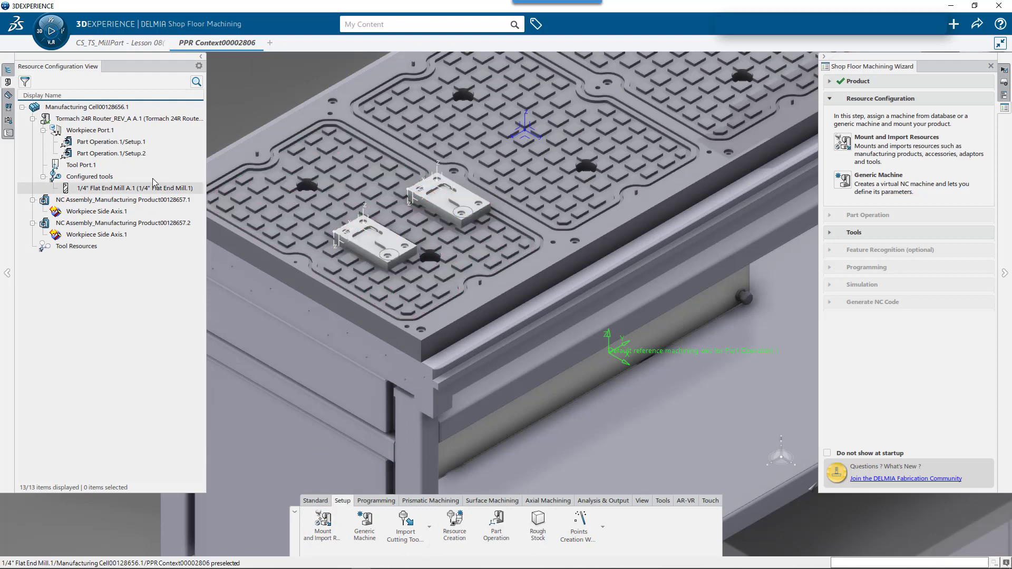
# Remount Setup.1 with Workpiece Mount, using axis system G55 on Workpiece Port.1 of the Tormach 24R Router.
pyautogui.click(128, 158)
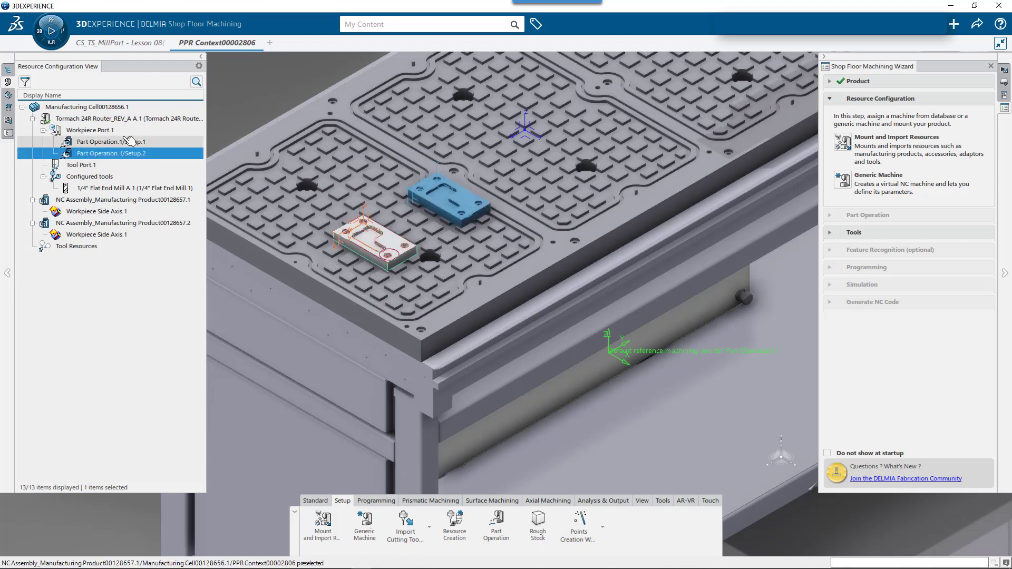
pyautogui.click(126, 142)
pyautogui.click(128, 158)
pyautogui.rightClick(128, 158)
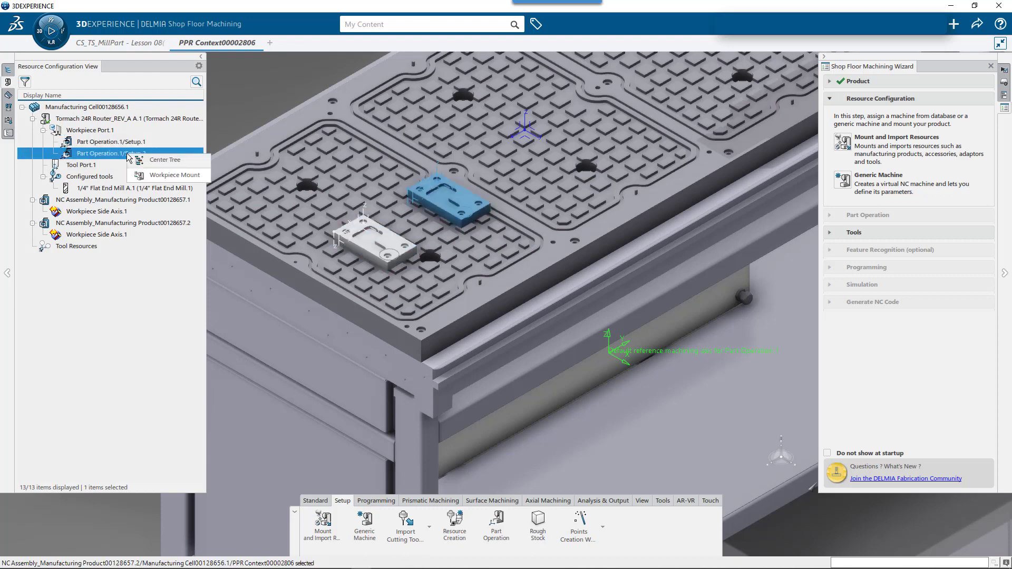
pyautogui.click(174, 175)
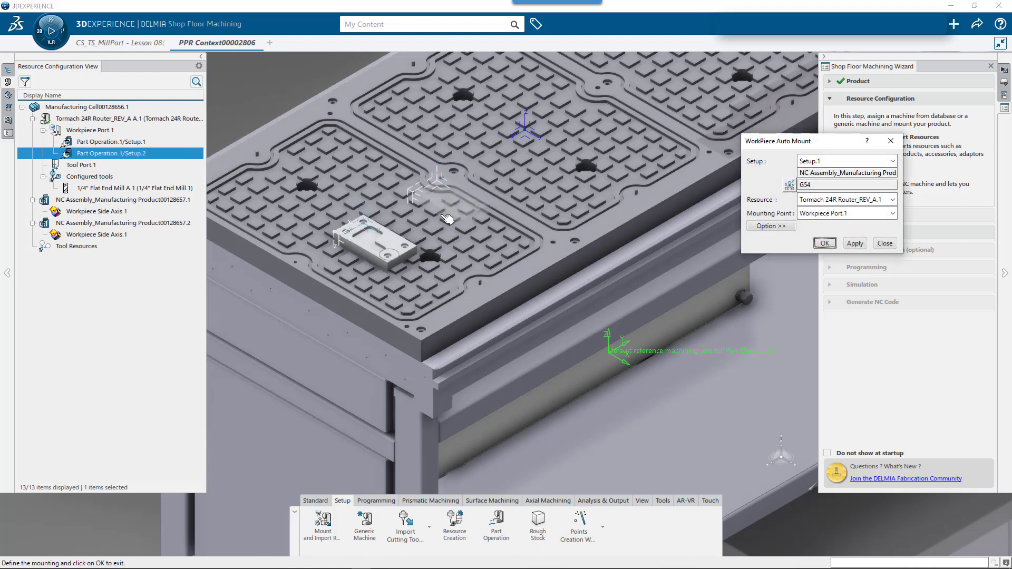
pyautogui.click(790, 186)
pyautogui.click(345, 228)
pyautogui.click(852, 245)
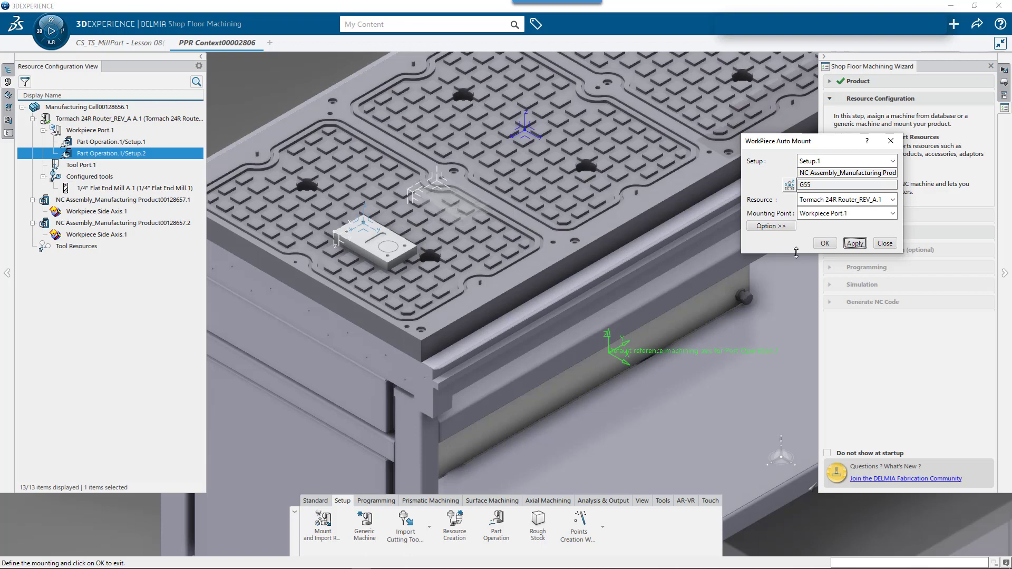
pyautogui.click(825, 243)
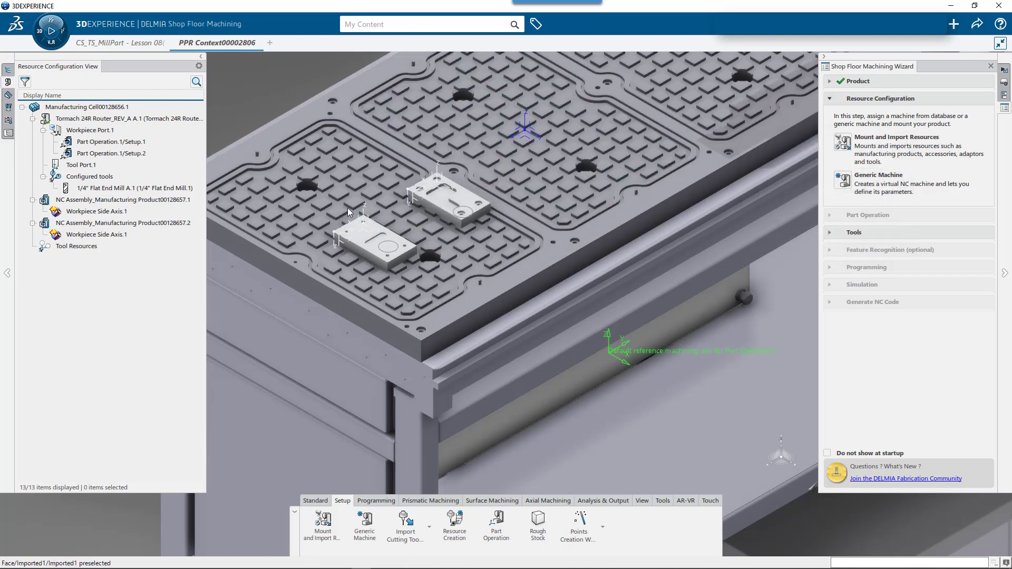
# Edit the workpiece mount of Setup.1 and set its offset along X to 16 in.
pyautogui.scroll(5, 348, 208)
pyautogui.moveTo(512, 248); pyautogui.dragTo(513, 266, button='middle')
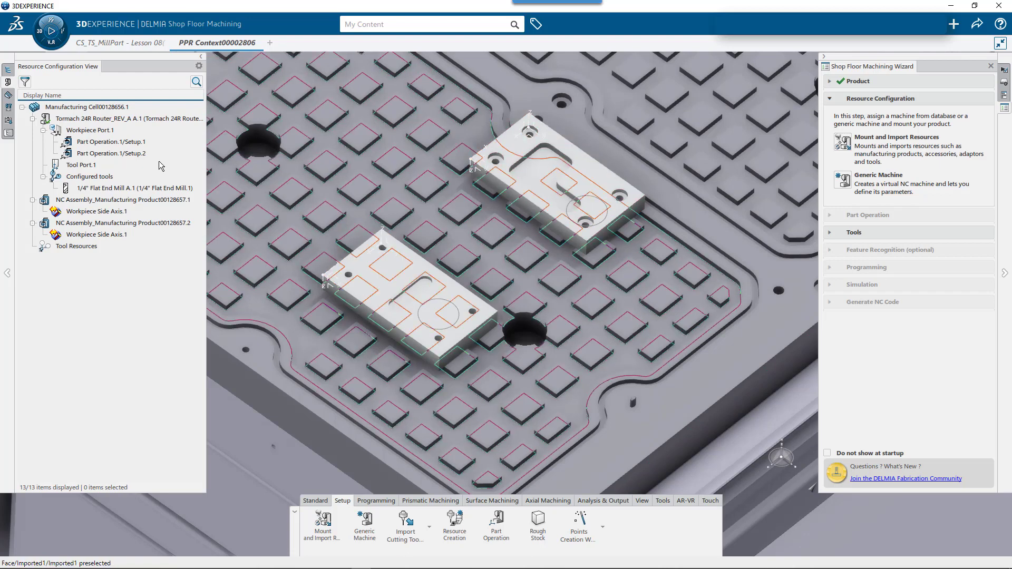
pyautogui.click(133, 145)
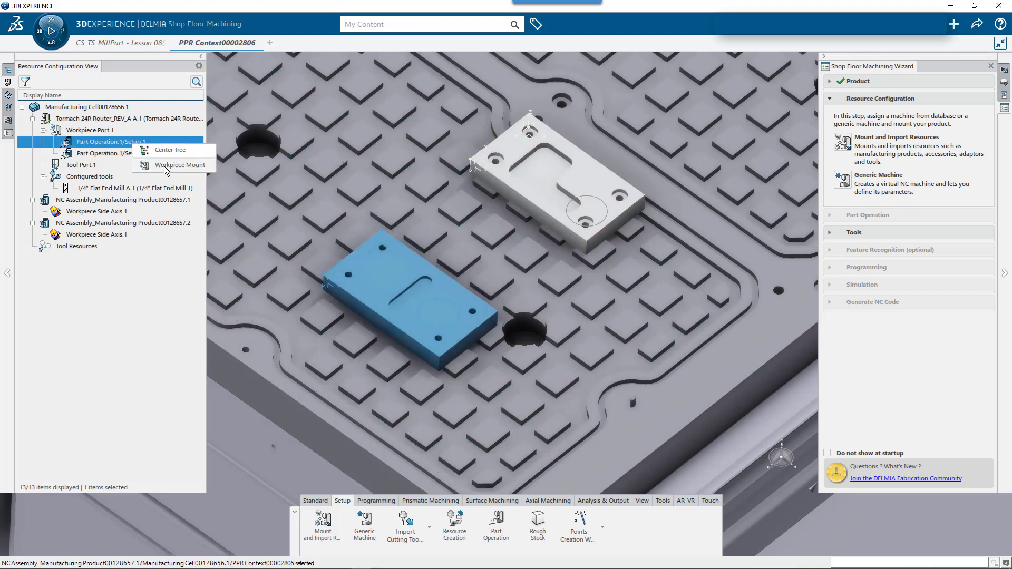
pyautogui.click(148, 165)
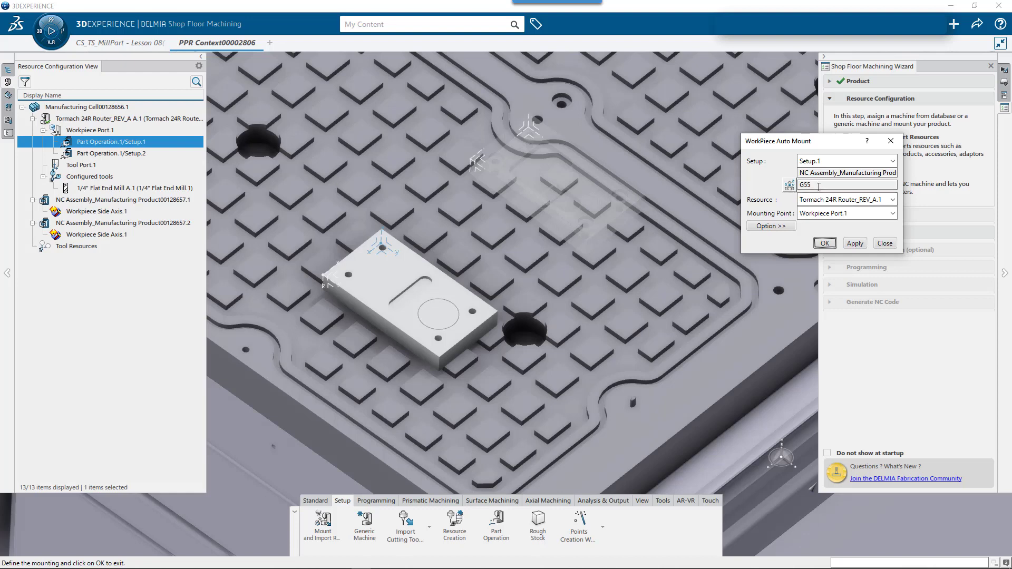
pyautogui.click(838, 161)
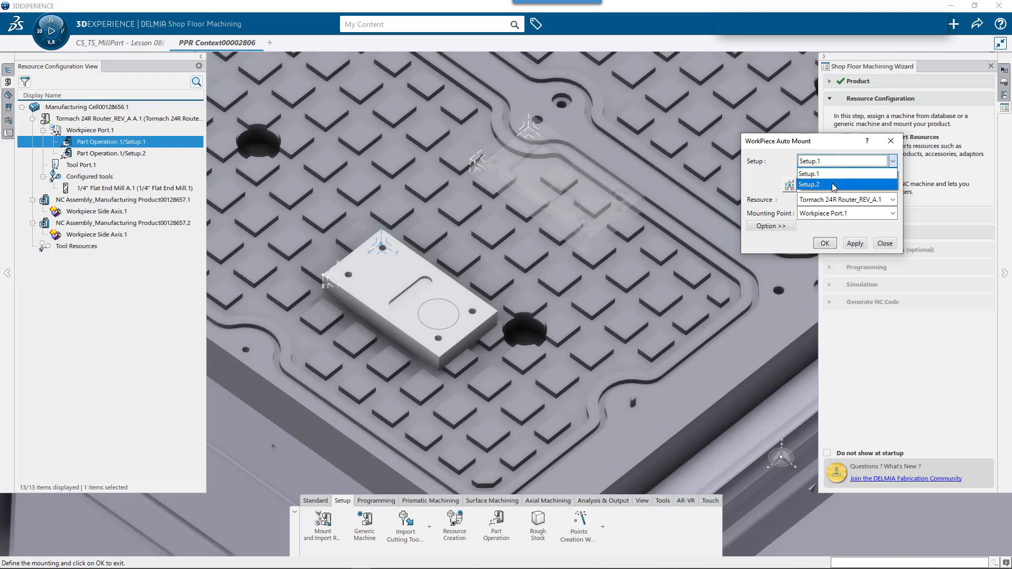
pyautogui.click(781, 171)
pyautogui.click(771, 225)
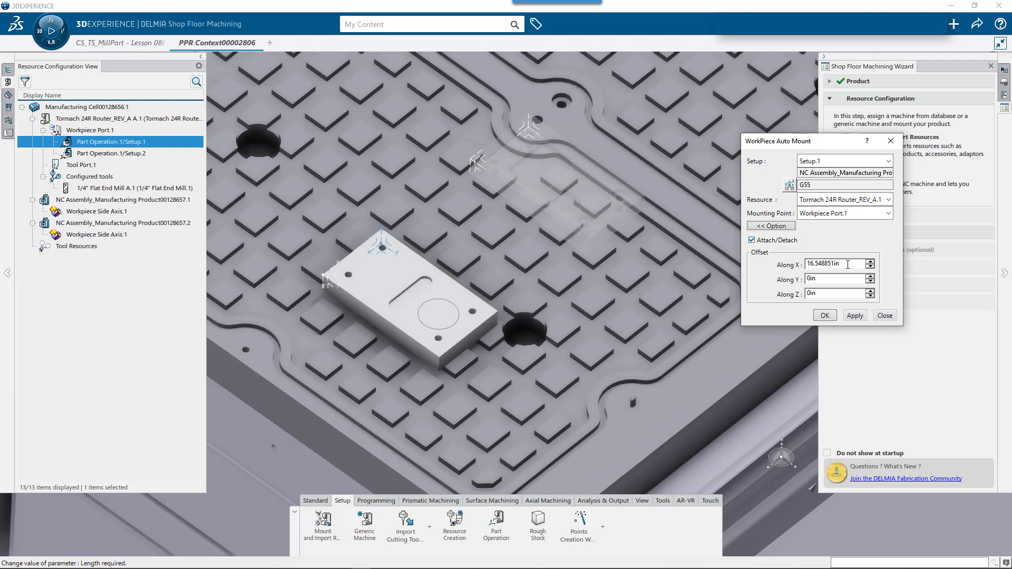
pyautogui.moveTo(848, 264); pyautogui.dragTo(777, 264)
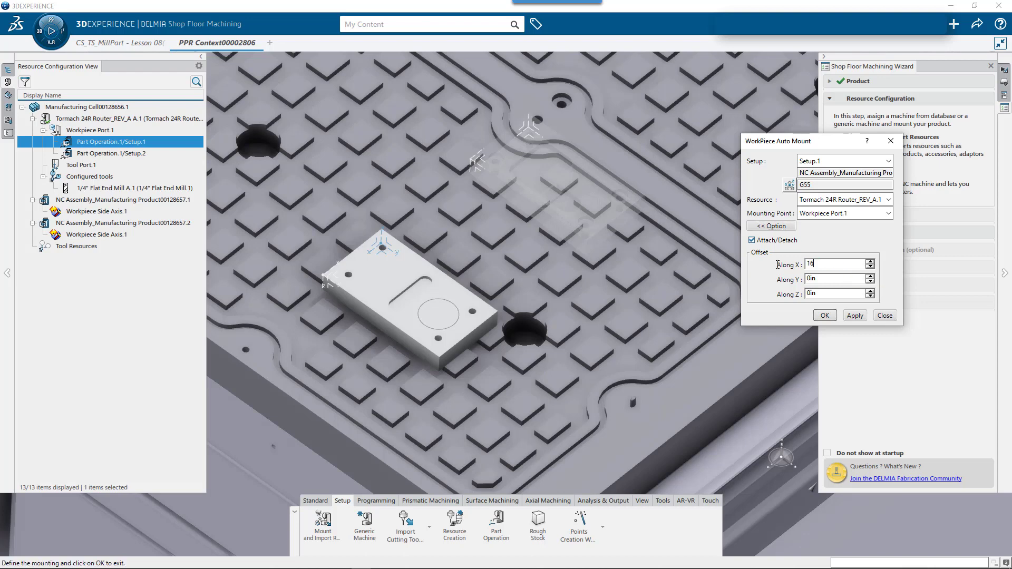
pyautogui.press('Return')
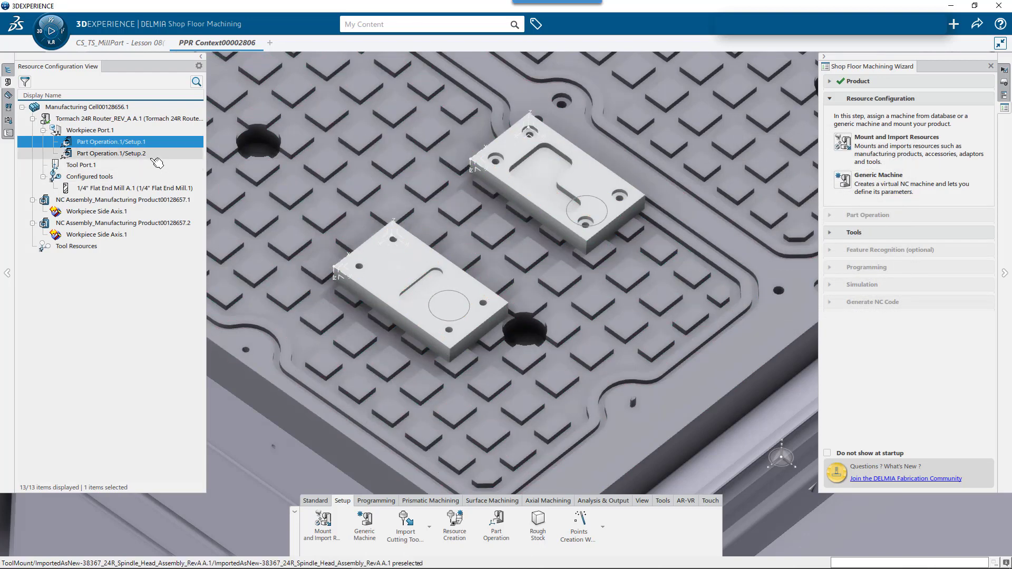
# Set the workpiece mount offset of Setup.1 along Y to 2 in and recheck its offset values.
pyautogui.click(145, 153)
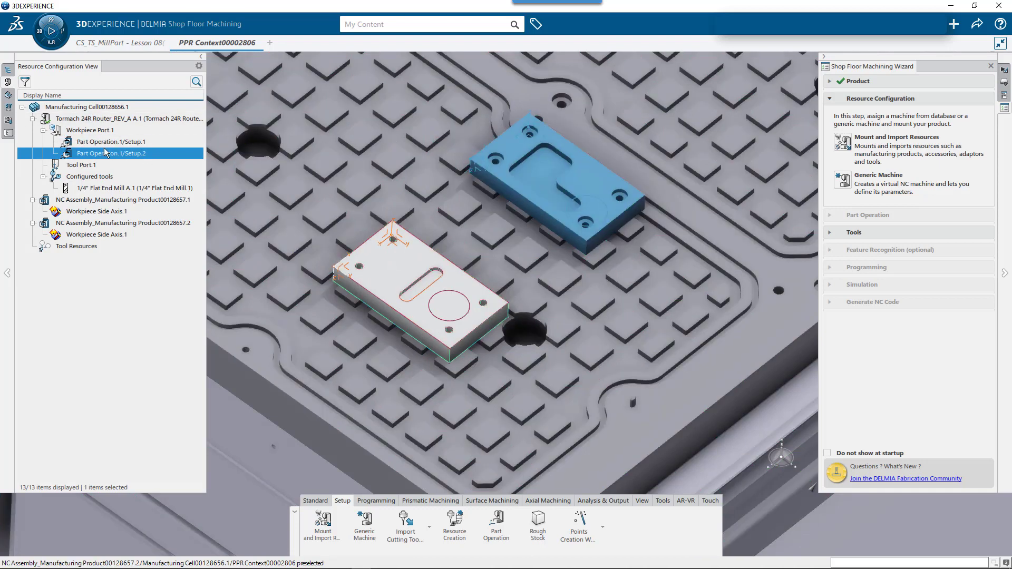
pyautogui.rightClick(109, 154)
pyautogui.click(156, 176)
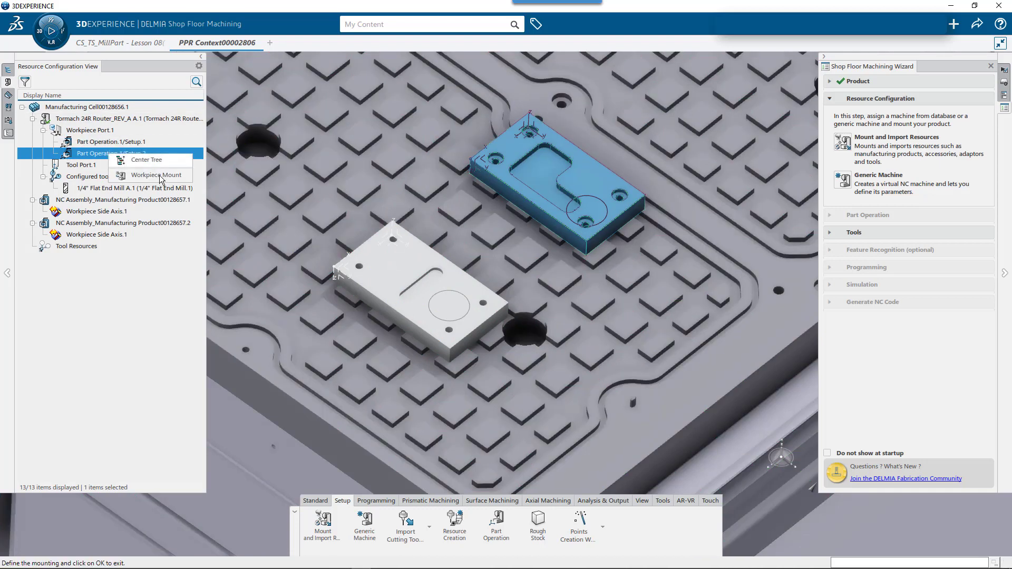
pyautogui.click(787, 227)
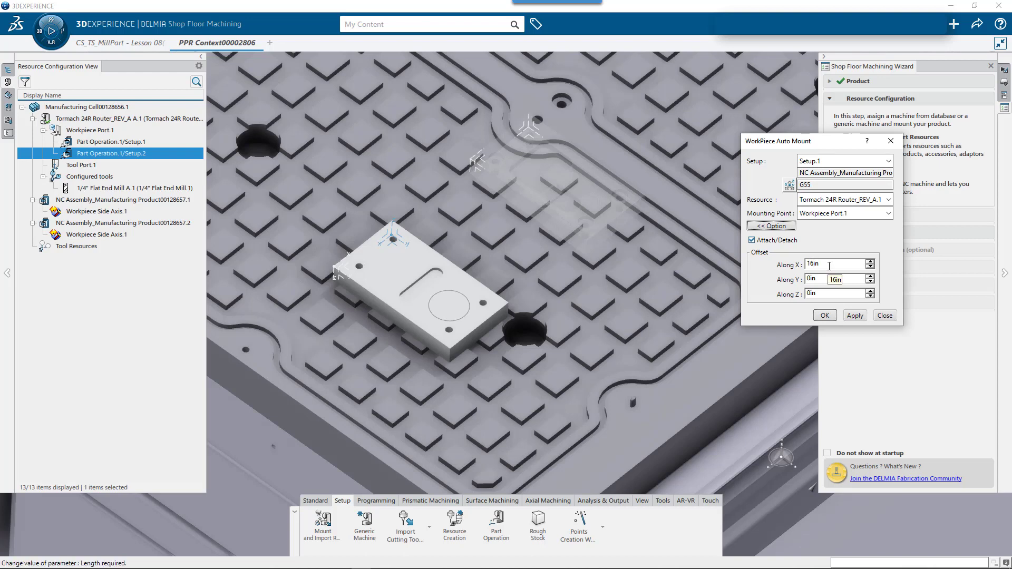
pyautogui.moveTo(819, 280); pyautogui.dragTo(777, 280)
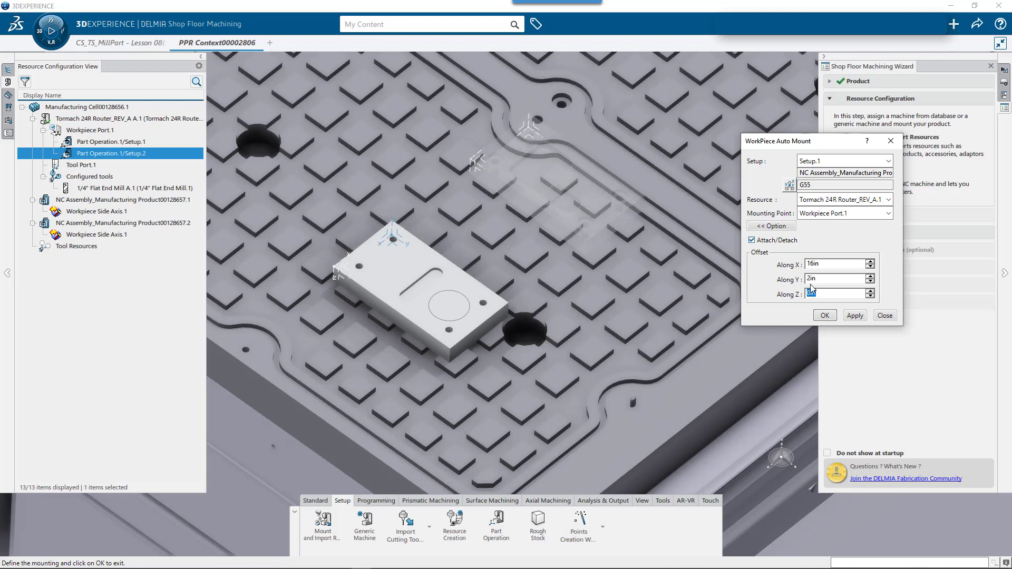
pyautogui.click(854, 316)
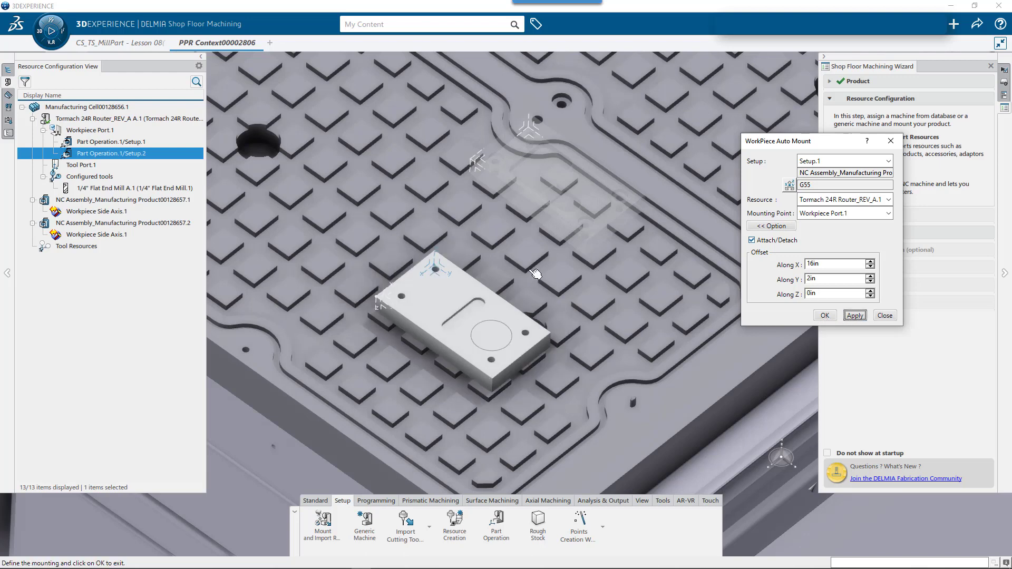
pyautogui.click(834, 316)
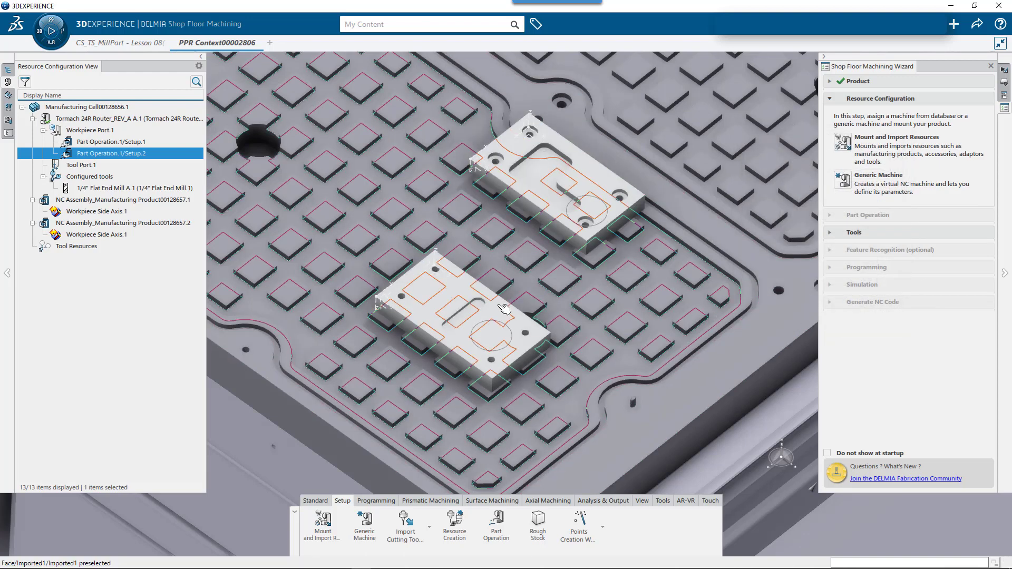
pyautogui.rightClick(132, 142)
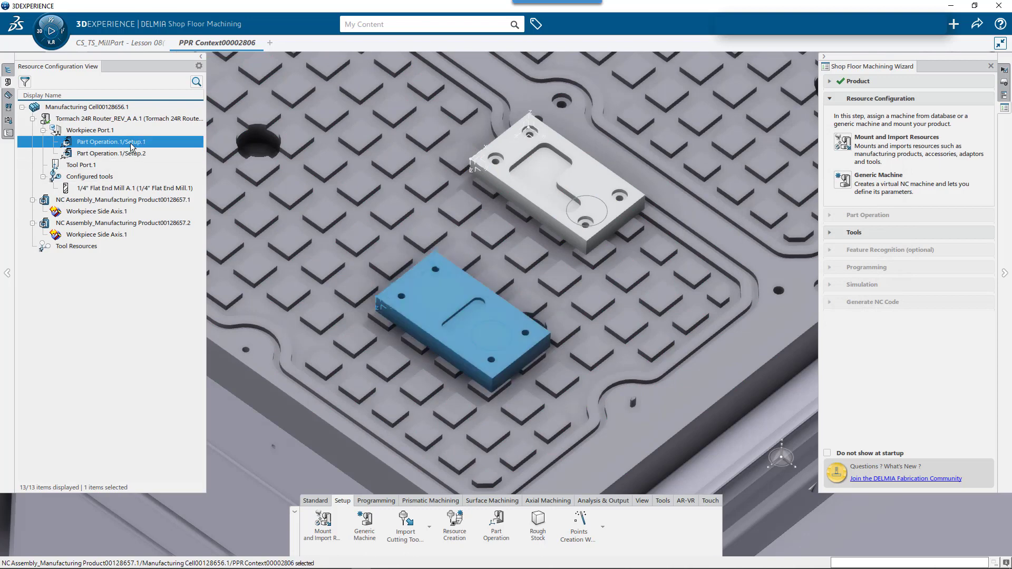
pyautogui.click(154, 165)
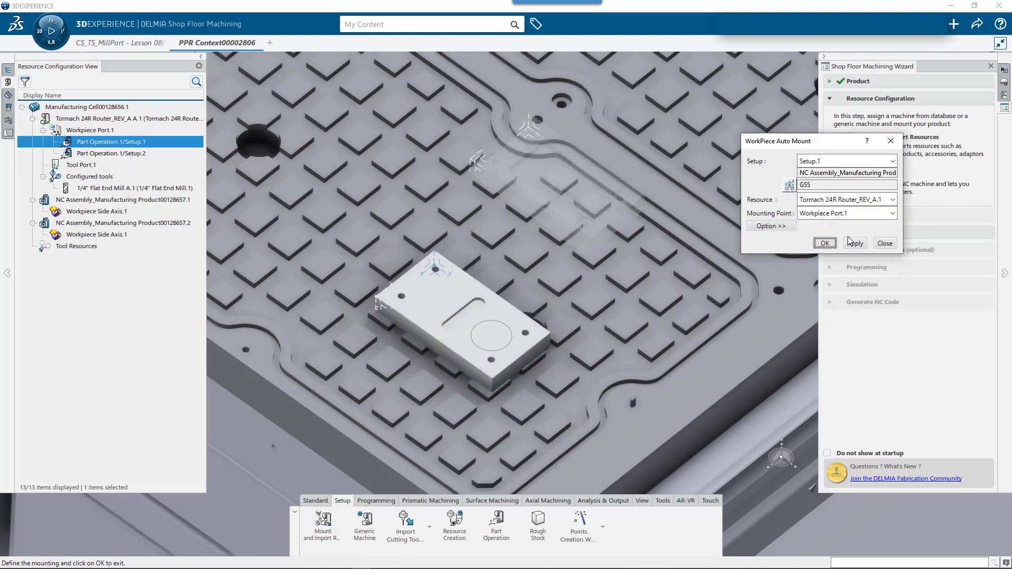
pyautogui.click(775, 227)
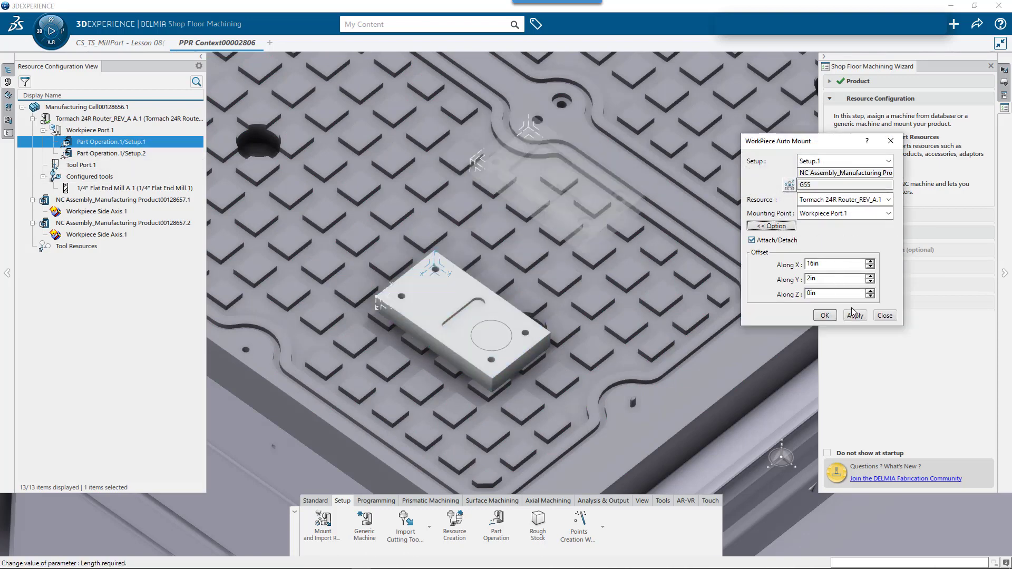
pyautogui.click(885, 315)
# Set the workpiece mount offsets of Setup.2 on Workpiece Port.1 to 9 in along X and 2 in along Y.
pyautogui.click(146, 157)
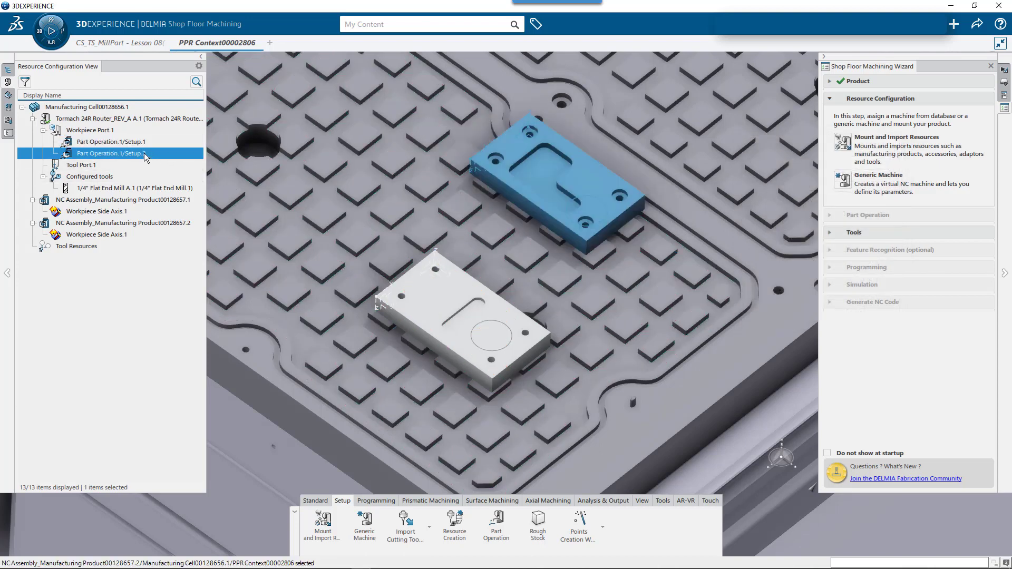
pyautogui.rightClick(145, 157)
pyautogui.click(167, 175)
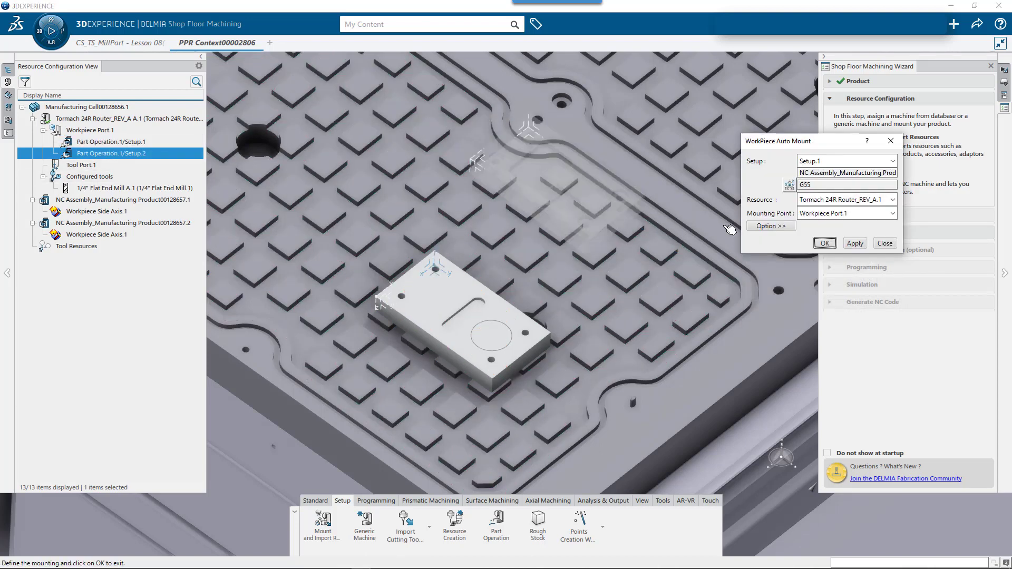
pyautogui.click(771, 225)
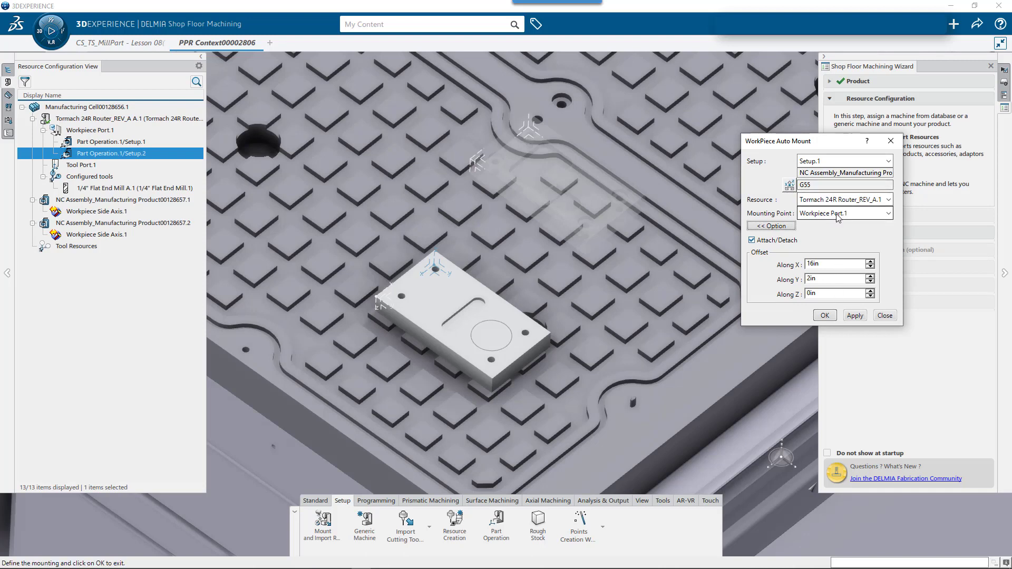
pyautogui.click(840, 162)
pyautogui.click(822, 179)
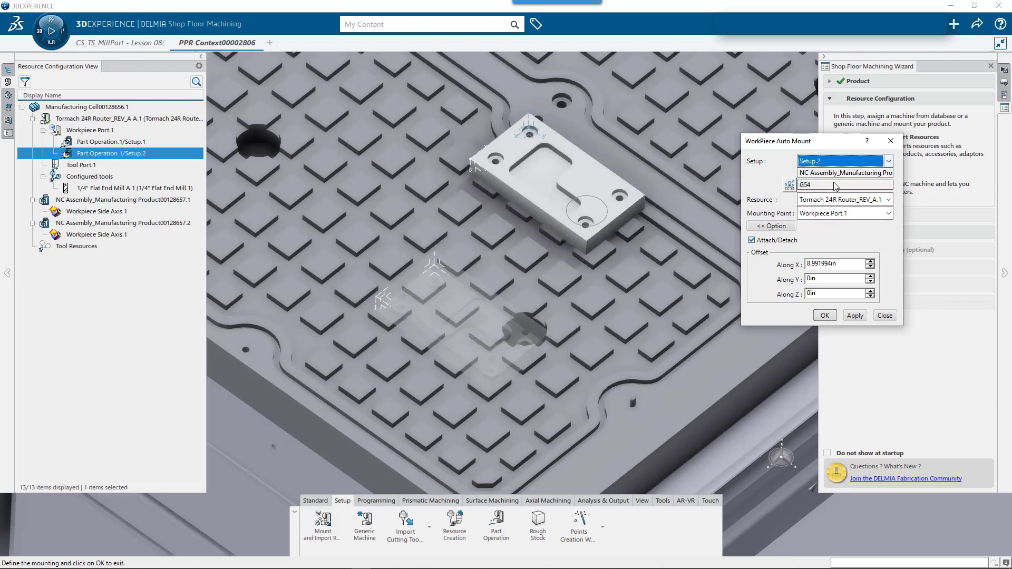
pyautogui.doubleClick(842, 264)
pyautogui.write('9')
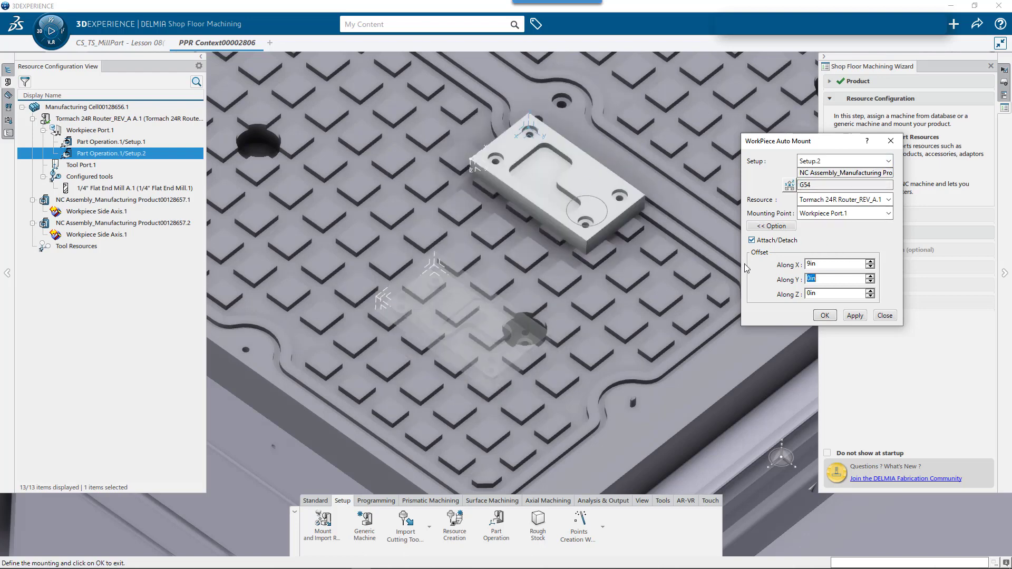
pyautogui.click(854, 315)
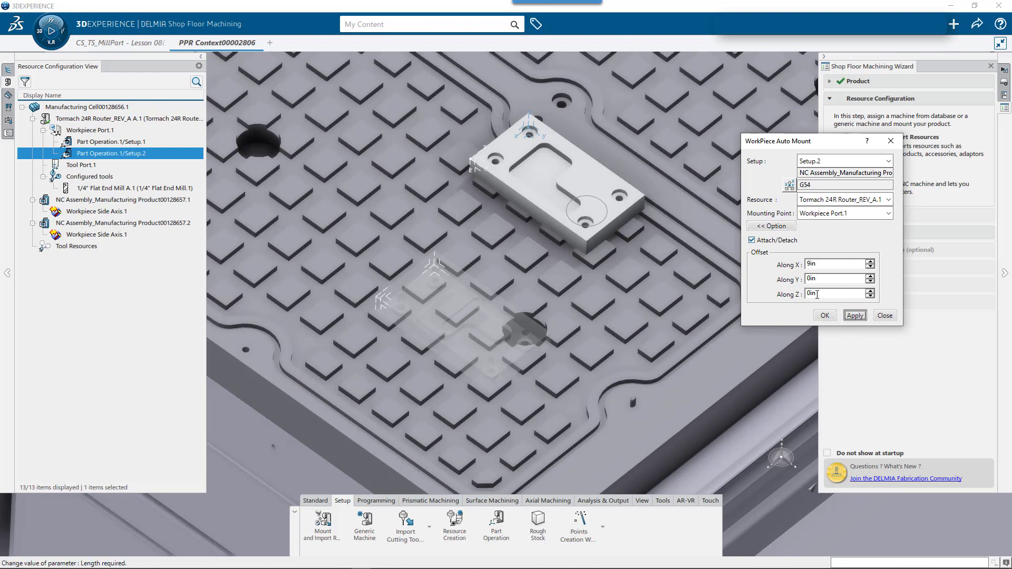
pyautogui.doubleClick(822, 276)
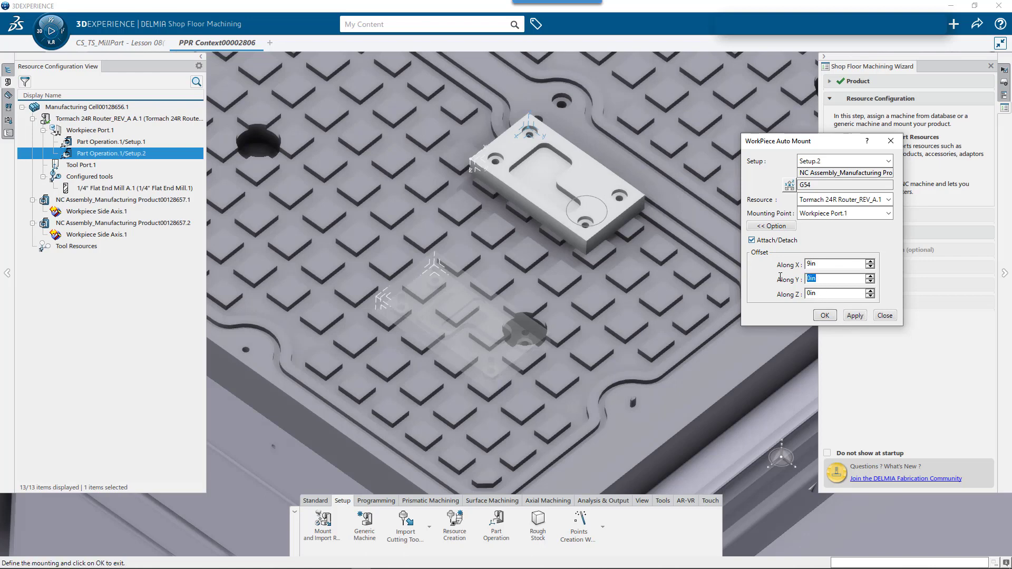
pyautogui.click(851, 315)
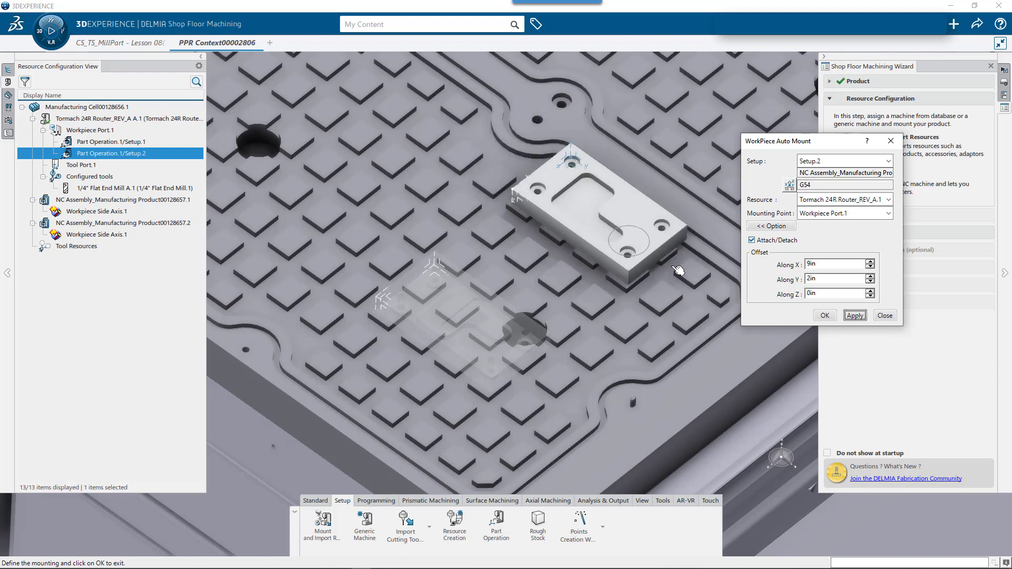
pyautogui.click(881, 315)
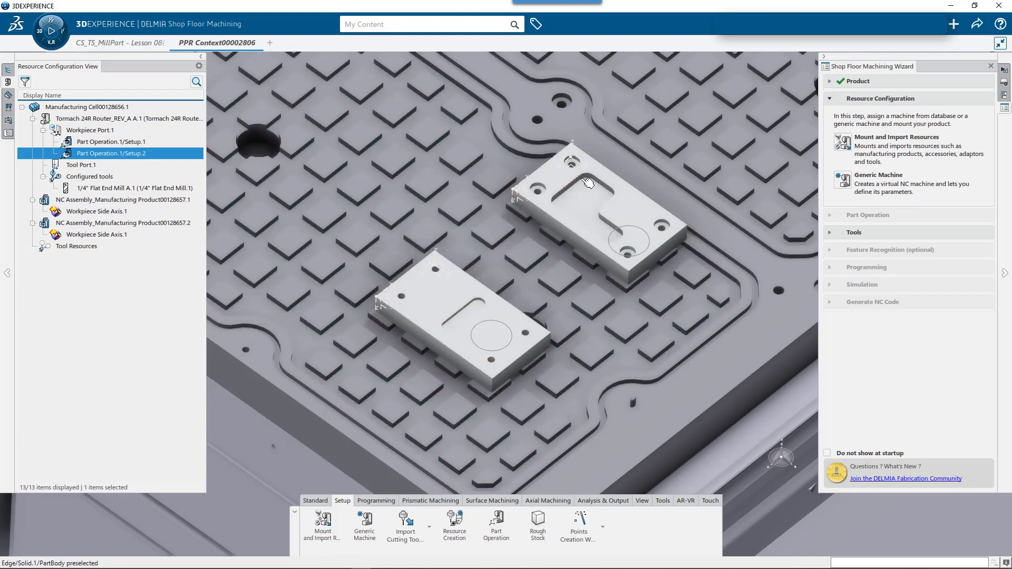
# Inspect the two setups on the router table and save the manufacturing context.
pyautogui.moveTo(675, 350); pyautogui.dragTo(630, 315, button='middle')
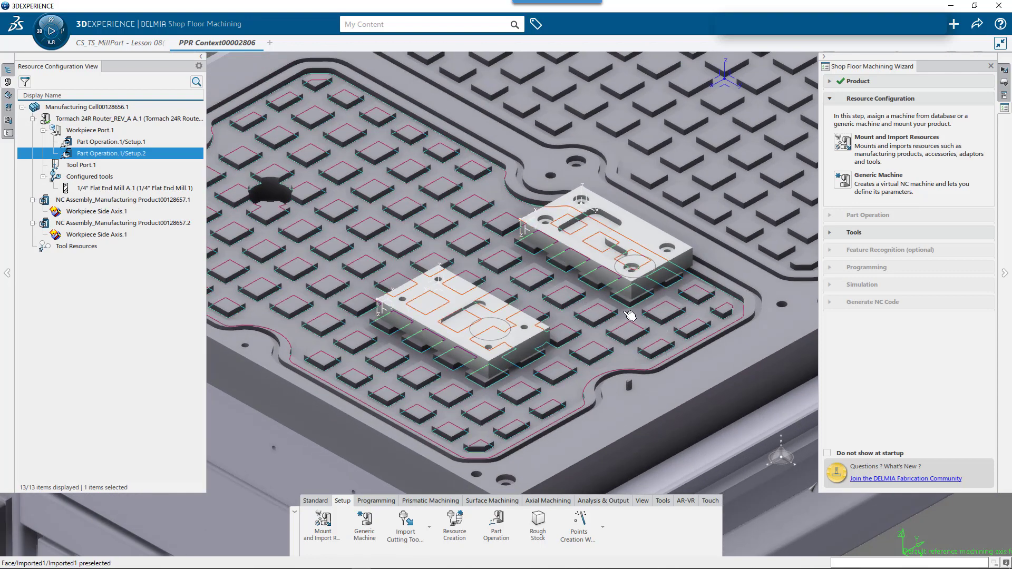
pyautogui.moveTo(630, 318); pyautogui.dragTo(701, 366, button='middle')
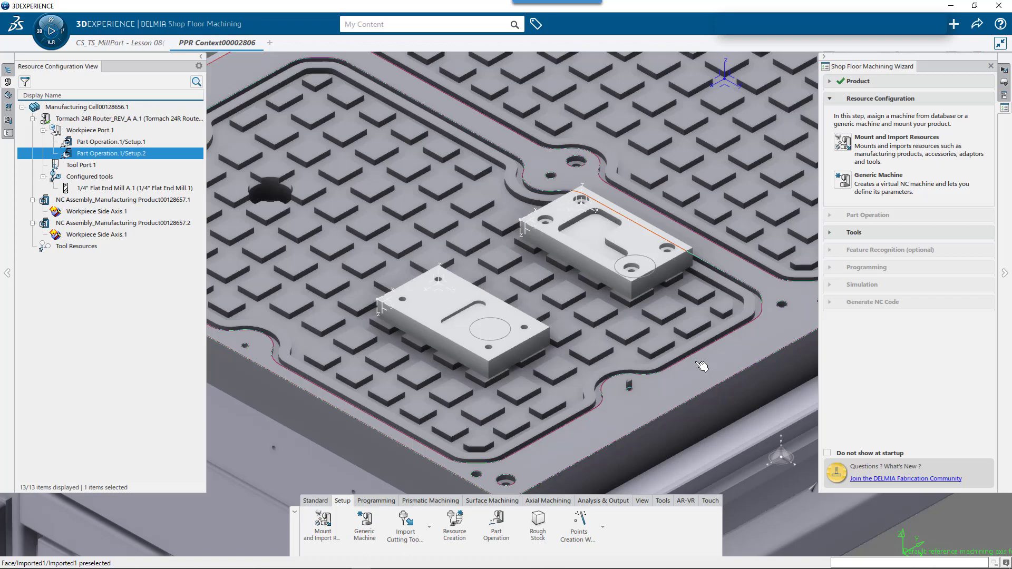
pyautogui.scroll(-5, 702, 367)
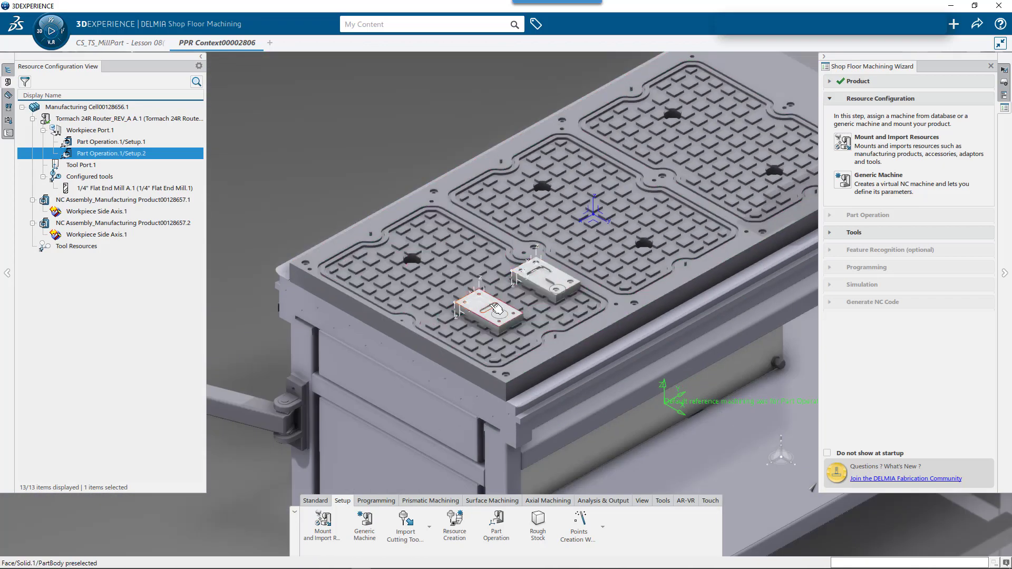
pyautogui.click(350, 158)
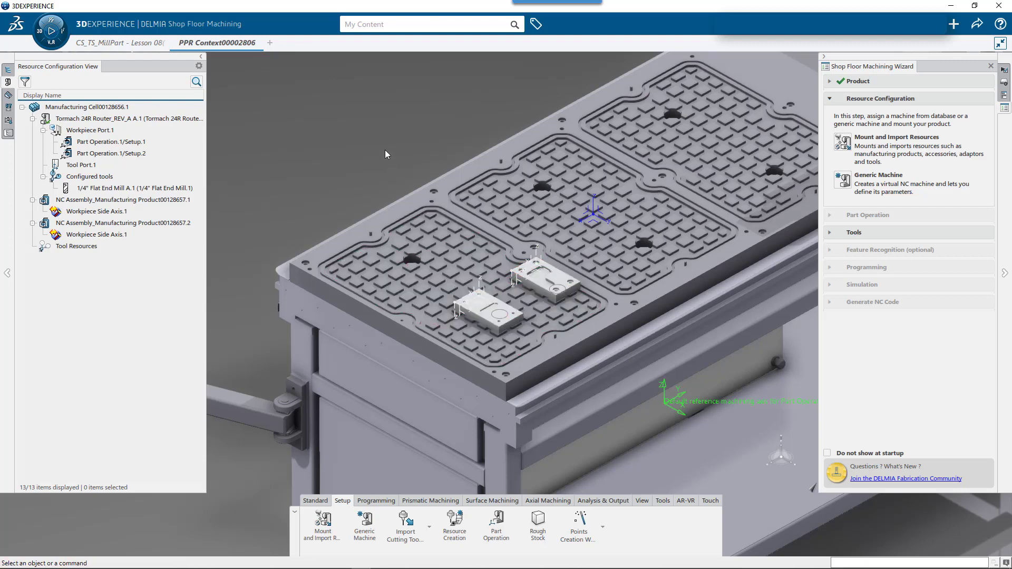
pyautogui.hotkey('ctrl', 's')
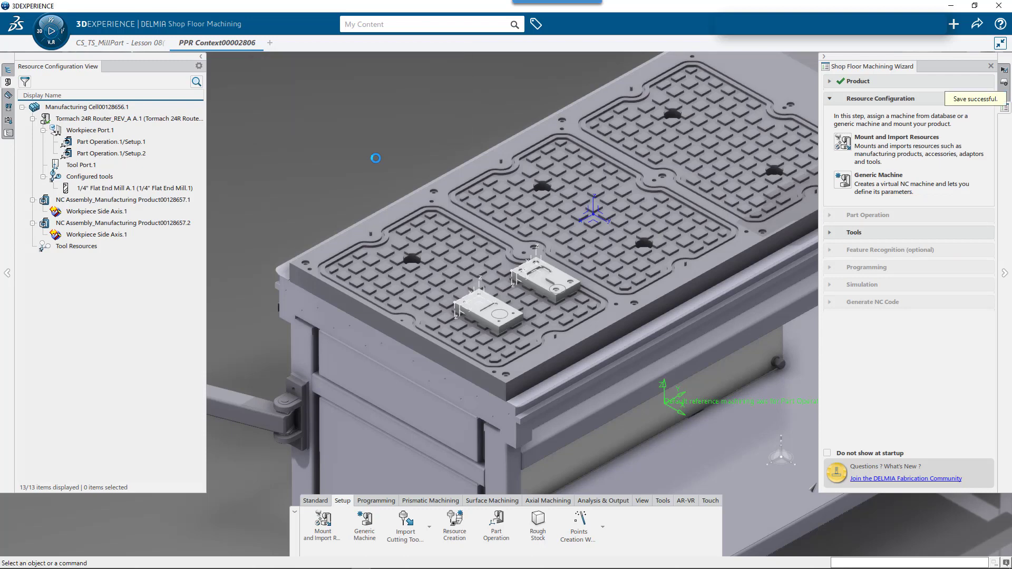
# Switch to SOLIDWORKS and reserve the CS_TS_MillPart component for editing.
pyautogui.hotkey('alt', 'Tab')
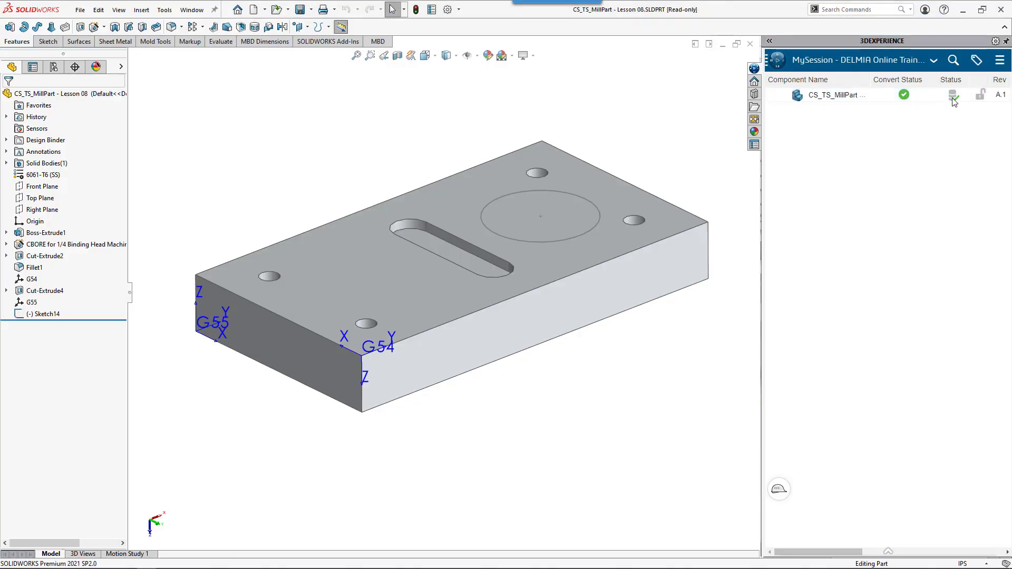
pyautogui.rightClick(826, 98)
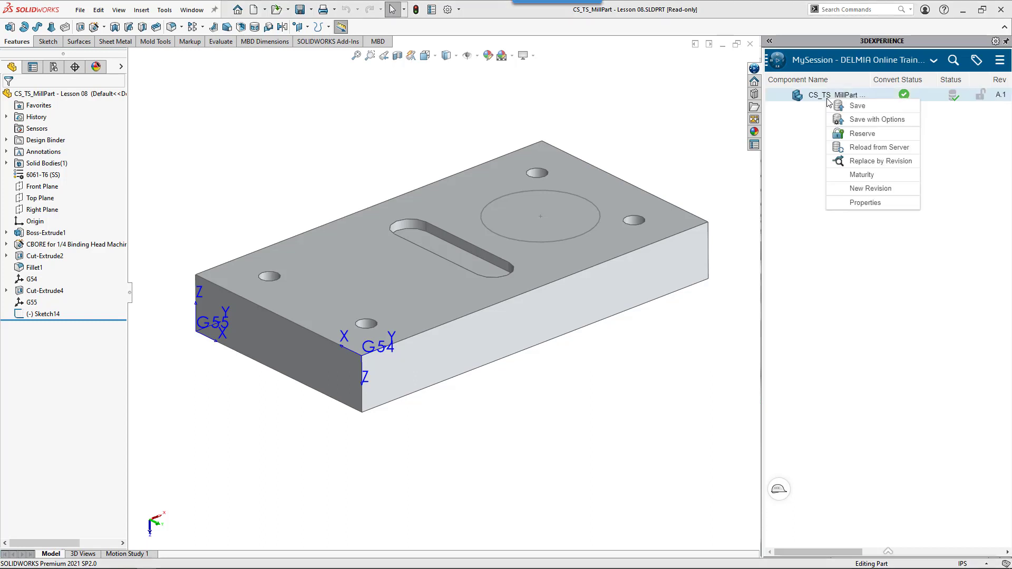
pyautogui.click(846, 138)
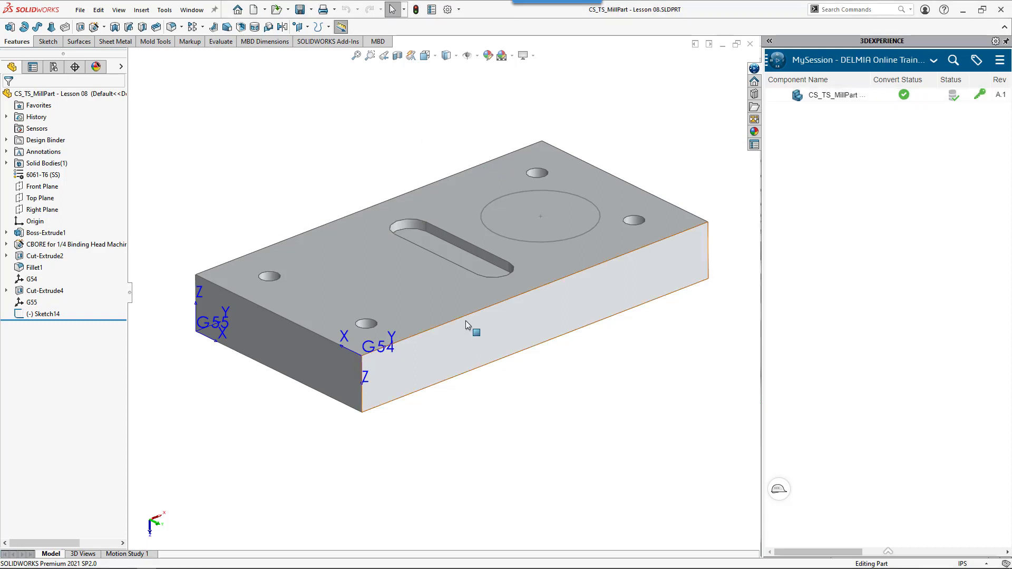
# Lengthen the stepped pocket on the mill part's counterbored face by stretching it freehand along the part's long side.
pyautogui.moveTo(466, 321); pyautogui.dragTo(439, 214, button='middle')
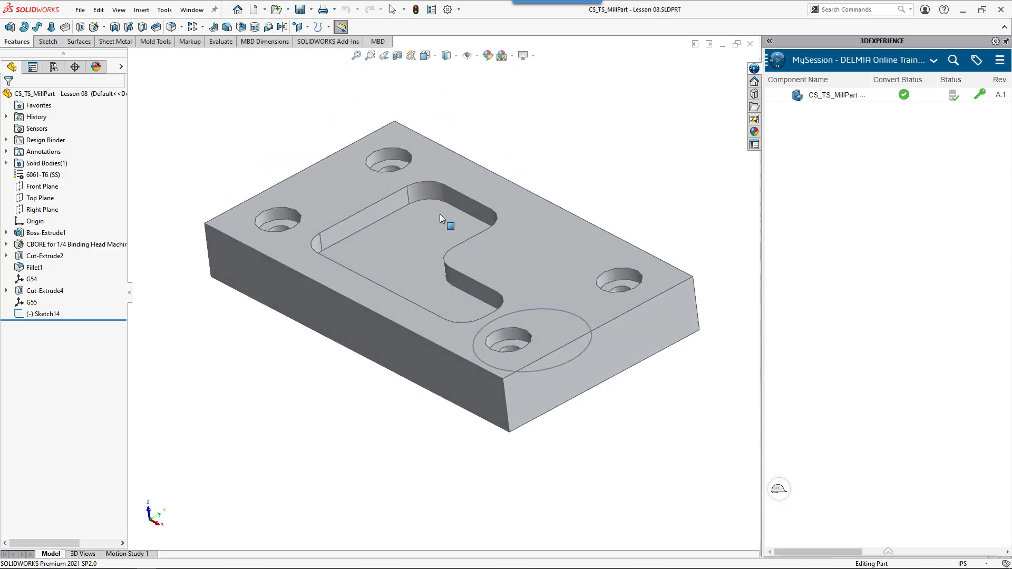
pyautogui.click(422, 236)
pyautogui.moveTo(442, 306); pyautogui.dragTo(527, 205, button='middle')
pyautogui.moveTo(541, 175); pyautogui.dragTo(579, 197)
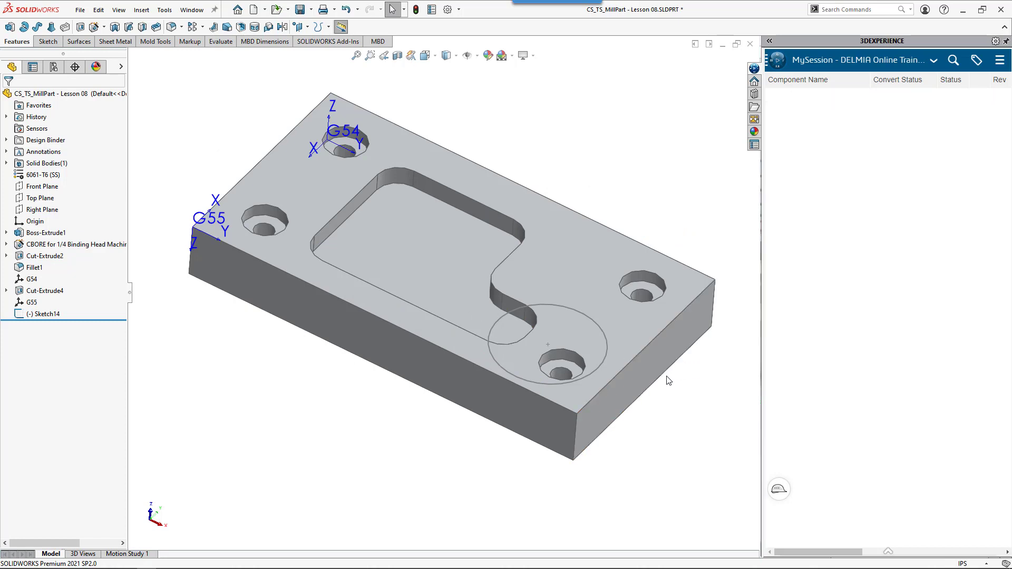
# Widen the narrow leg of the stepped pocket freehand by stretching it across the mill part's width.
pyautogui.moveTo(692, 387); pyautogui.dragTo(573, 142)
pyautogui.click(573, 142)
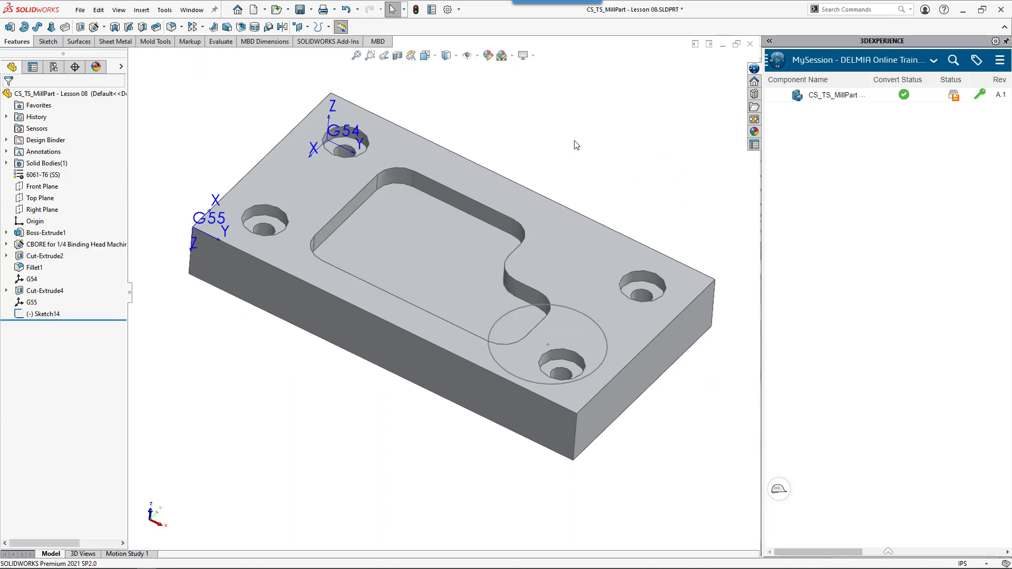
# Edit Sketch14 on the slotted face of the mill part and enlarge its circle freehand.
pyautogui.moveTo(574, 142)
pyautogui.mouseDown(button='middle')
pyautogui.moveTo(549, 140)
pyautogui.moveTo(564, 357)
pyautogui.moveTo(549, 386)
pyautogui.mouseUp(button='middle')
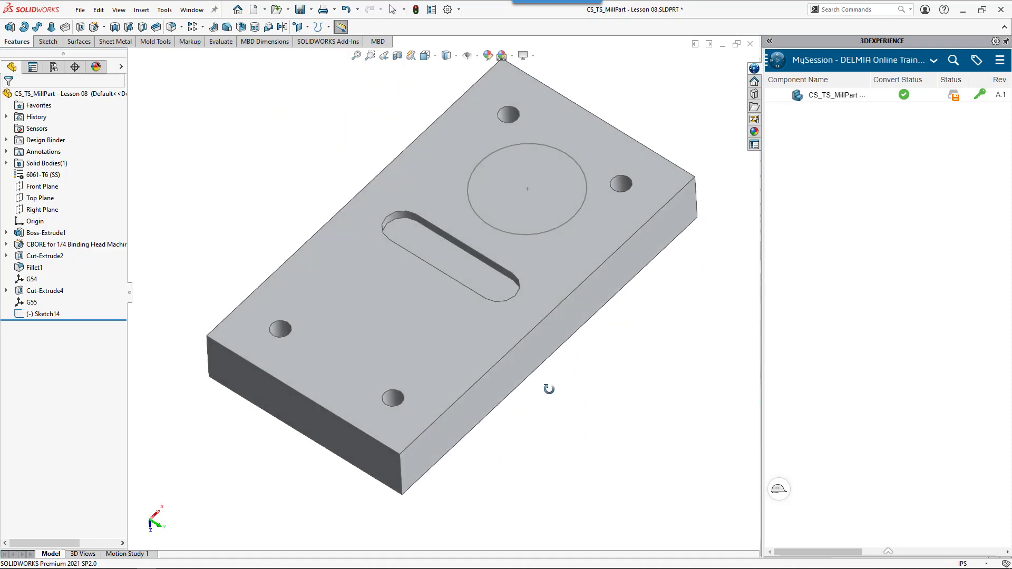
pyautogui.click(42, 314)
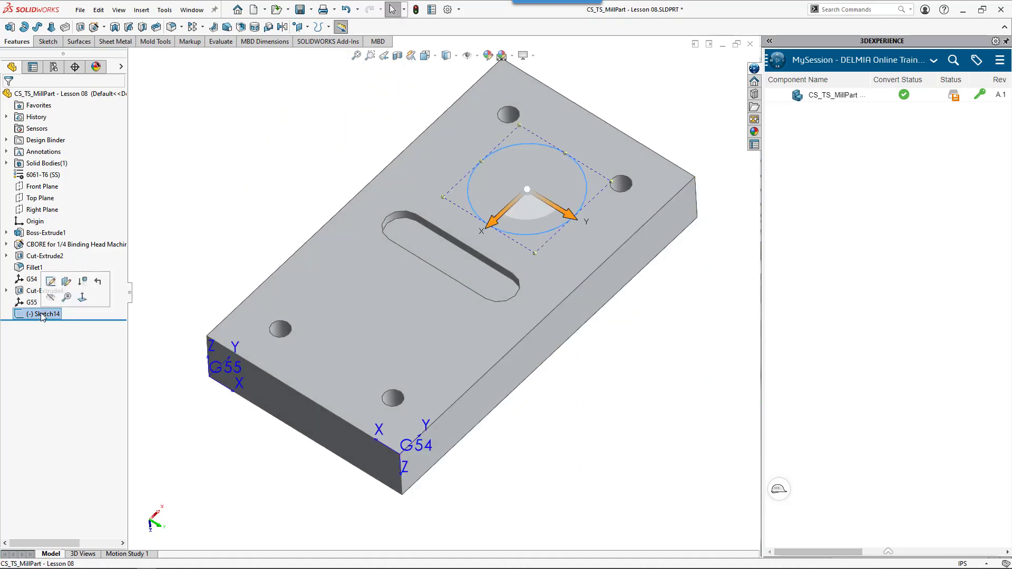
pyautogui.click(51, 281)
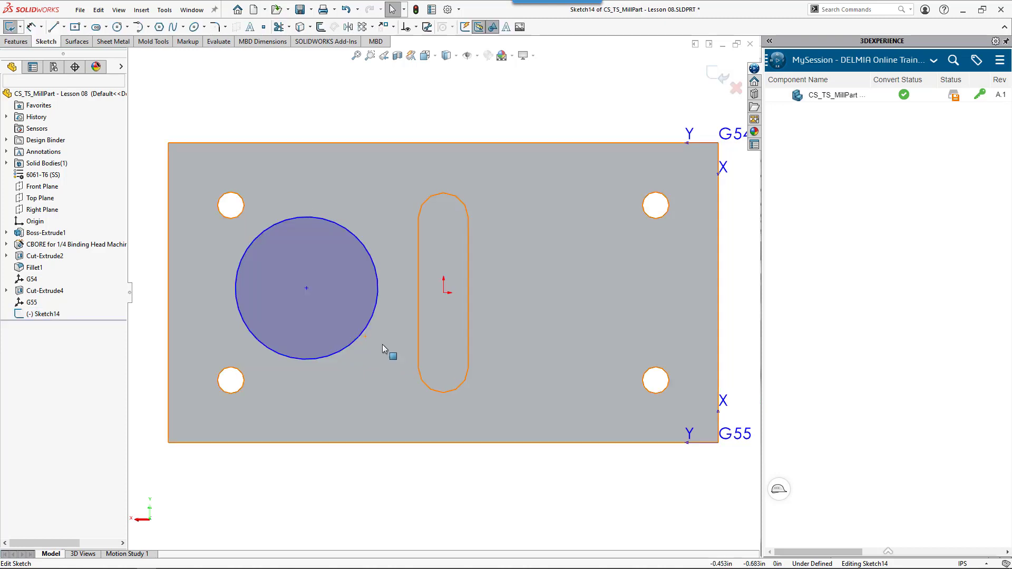
pyautogui.moveTo(367, 325); pyautogui.dragTo(404, 289)
# Sketch a six-sided polygon with an inscribed circle about 0.98 in in diameter on the other side of the slot, then close Sketch14.
pyautogui.click(380, 102)
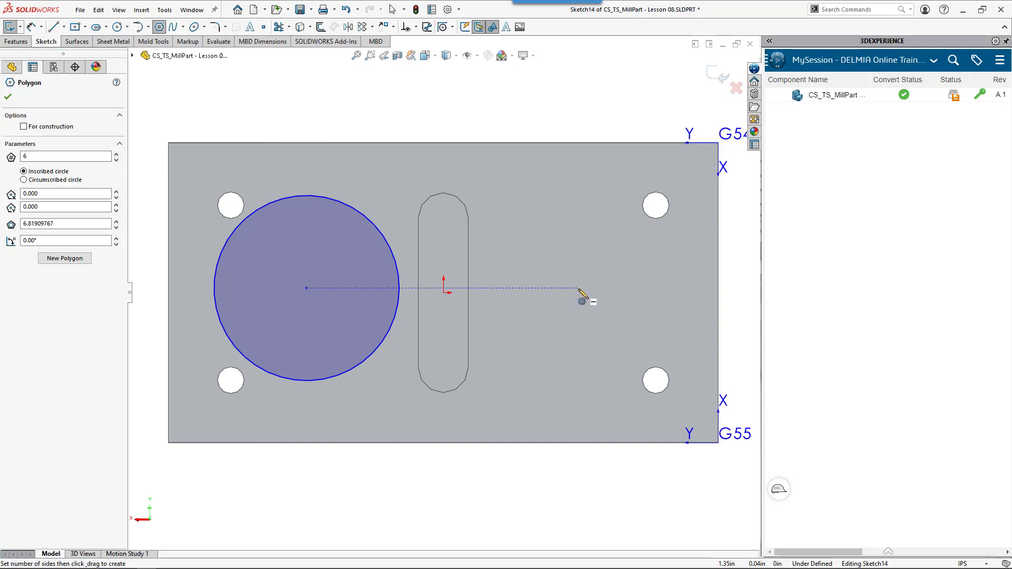
pyautogui.moveTo(578, 288); pyautogui.dragTo(634, 289)
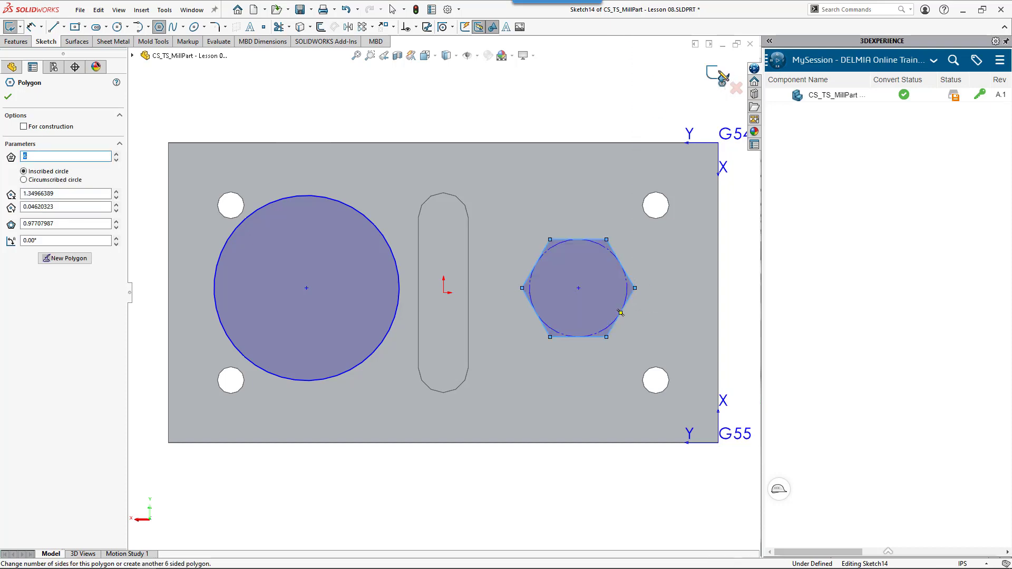
pyautogui.press('Escape')
pyautogui.hotkey('ctrl', 'b')
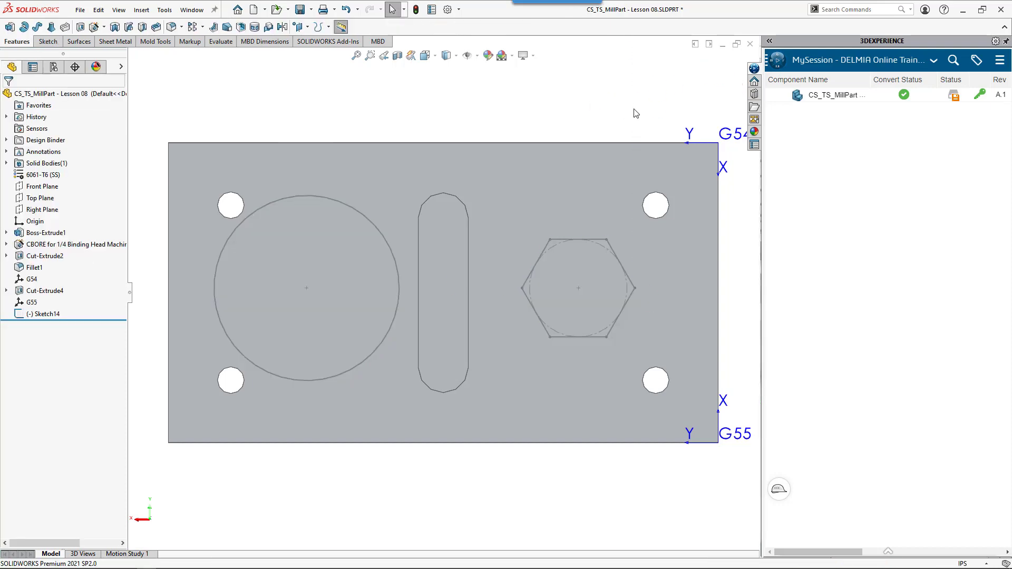
# Save the modified mill part to 3DEXPERIENCE as a new revision with the comment "Update from Engineering Specs".
pyautogui.moveTo(636, 114); pyautogui.dragTo(352, 181, button='middle')
pyautogui.hotkey('ctrl', 's')
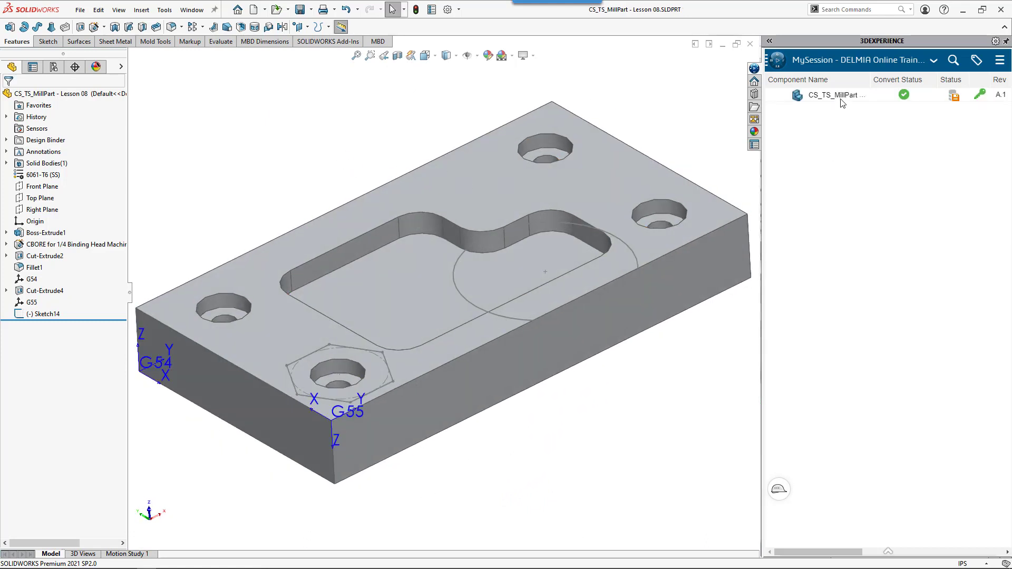
pyautogui.rightClick(845, 100)
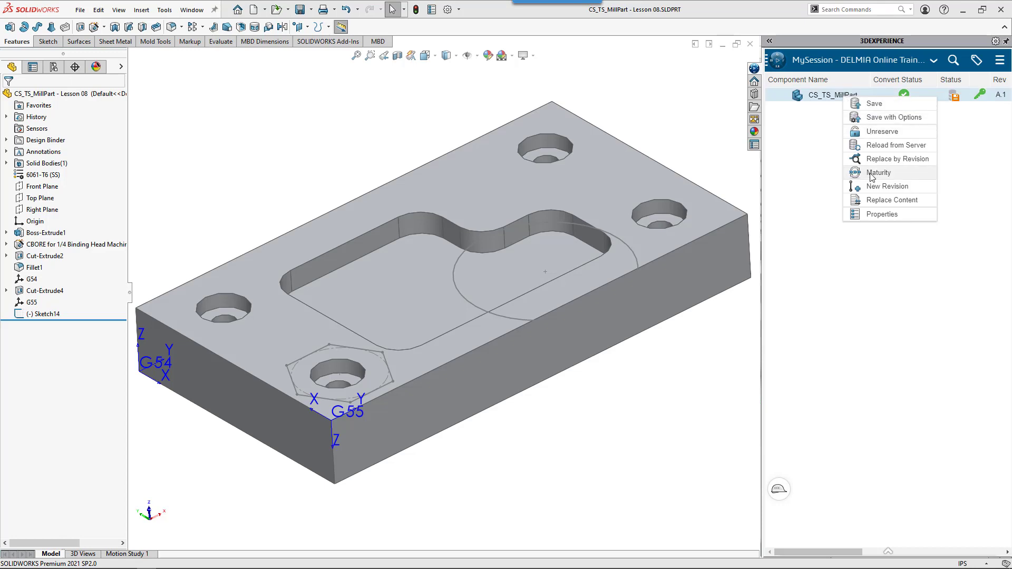
pyautogui.hotkey('ctrl', 's')
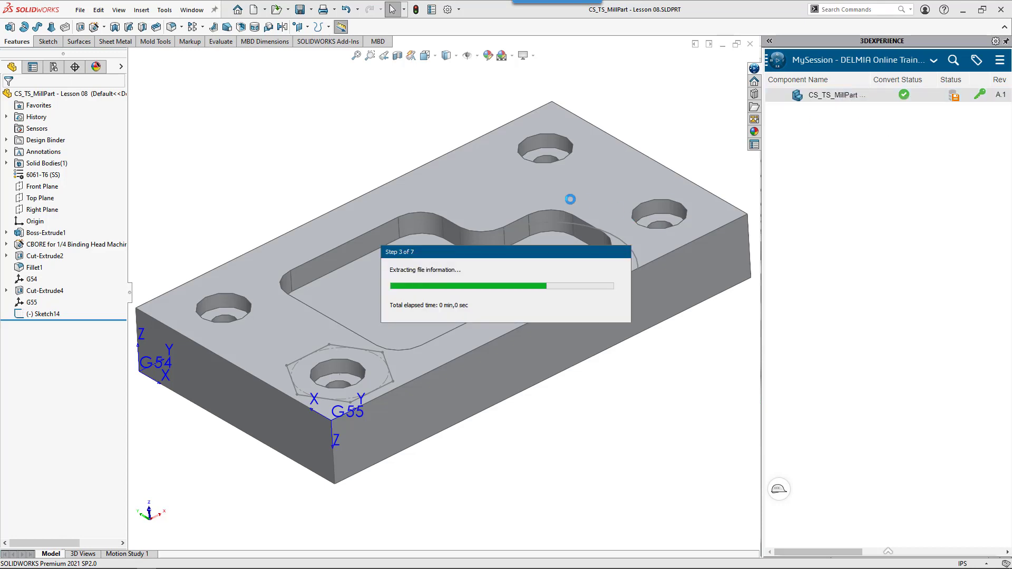
pyautogui.click(522, 206)
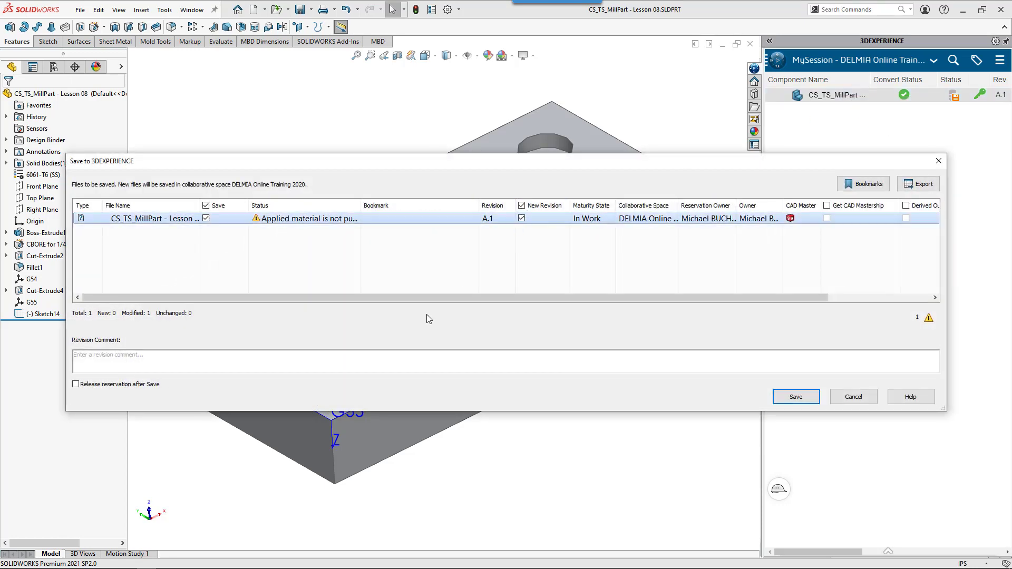
pyautogui.click(158, 361)
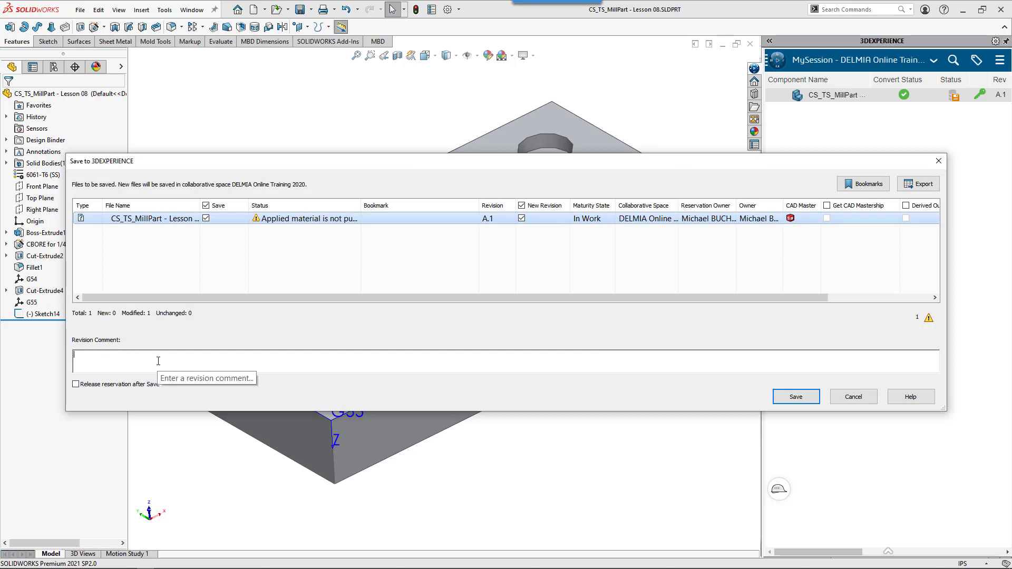
pyautogui.write('Update from Engineering Spec')
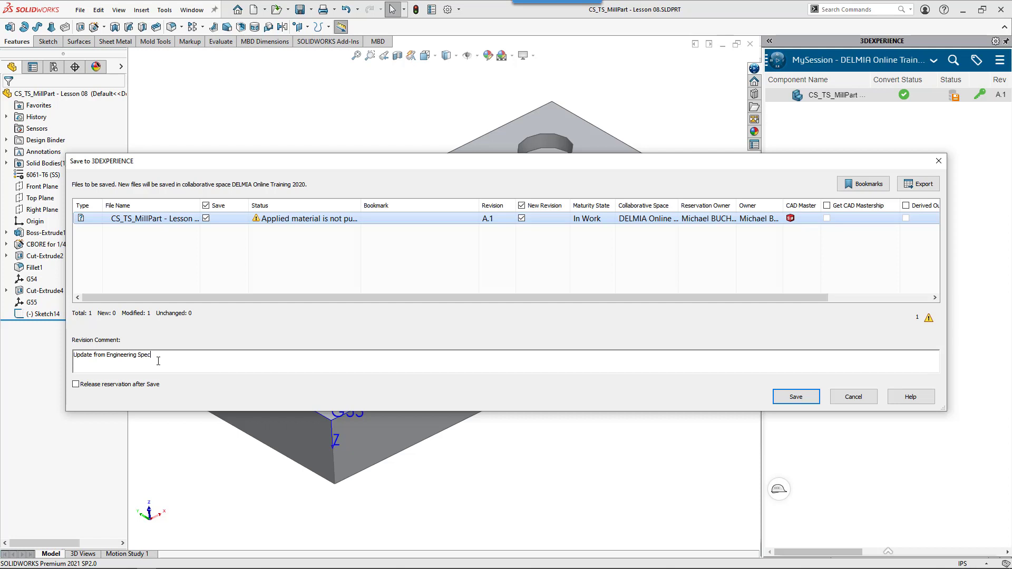
pyautogui.write('s')
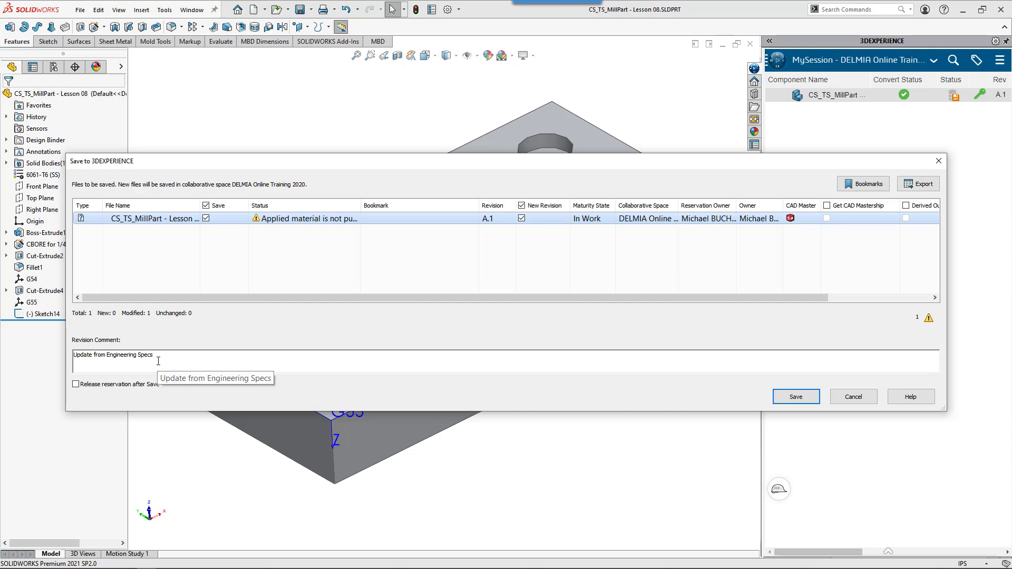
pyautogui.click(796, 396)
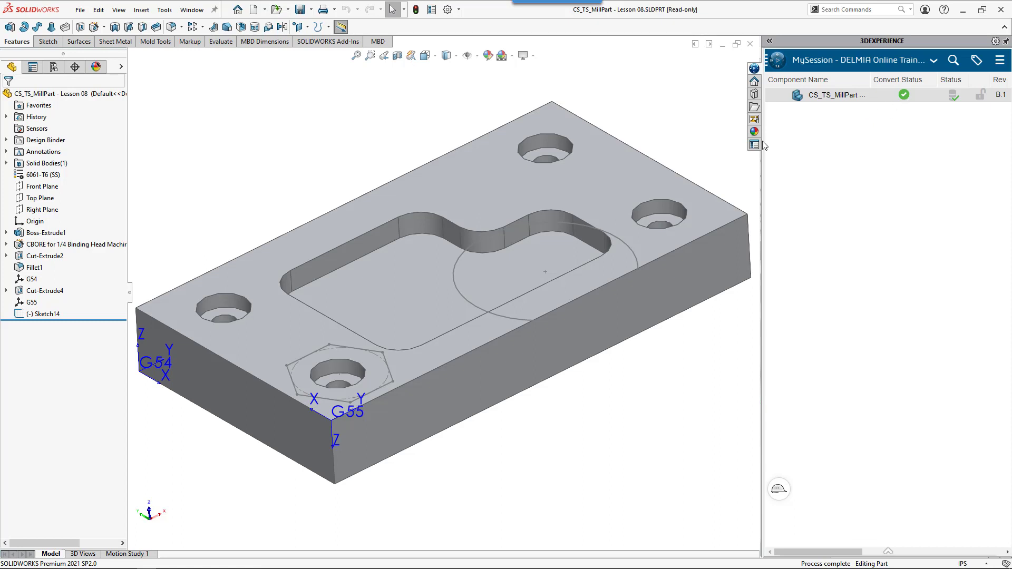
# Switch to DELMIA Shop Floor Machining and open NC Assembly_Manufacturing Product00128657.1 from the manufacturing context in a new app.
pyautogui.hotkey('alt', 'Tab')
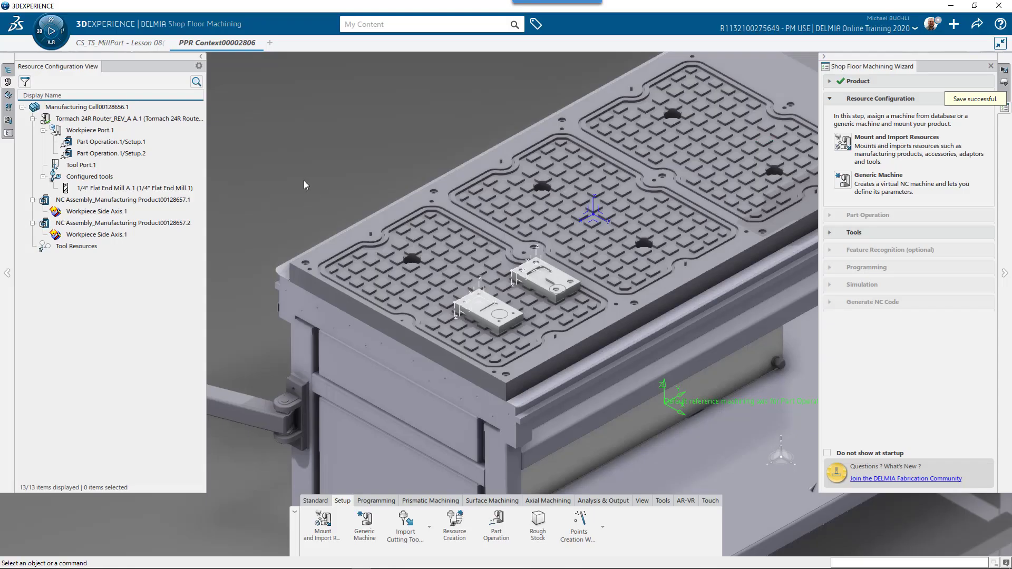
pyautogui.click(8, 134)
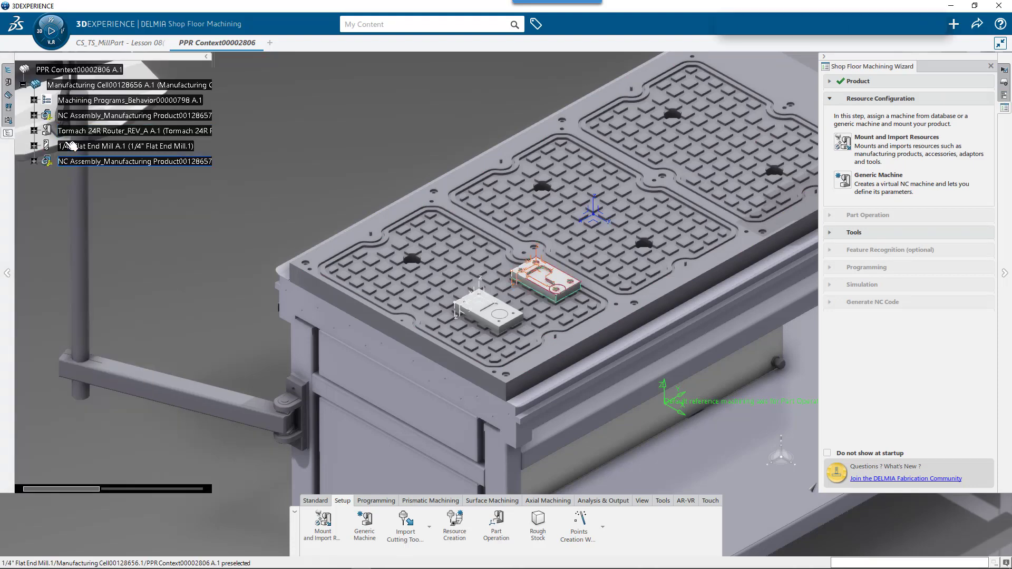
pyautogui.click(33, 116)
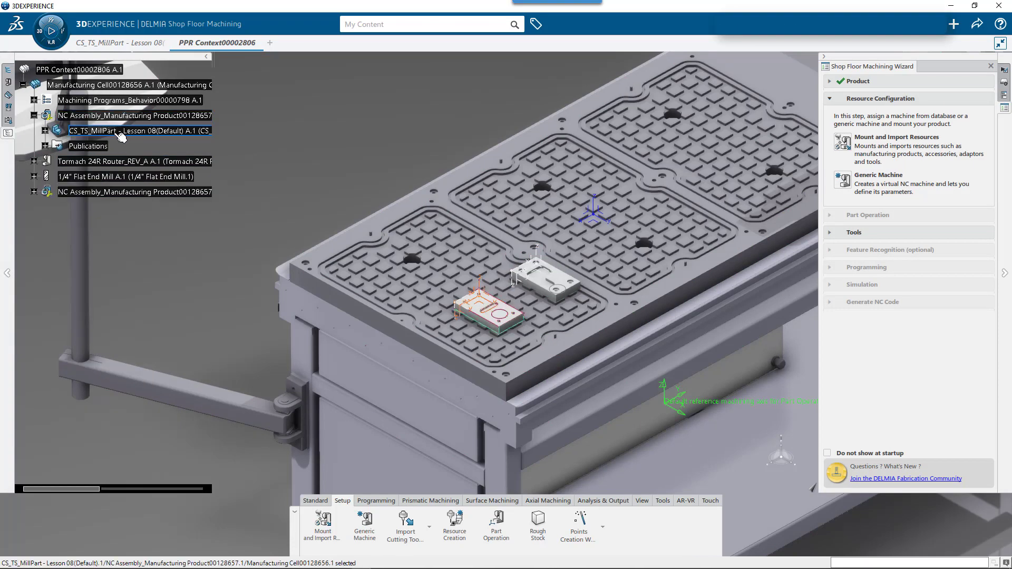
pyautogui.click(117, 132)
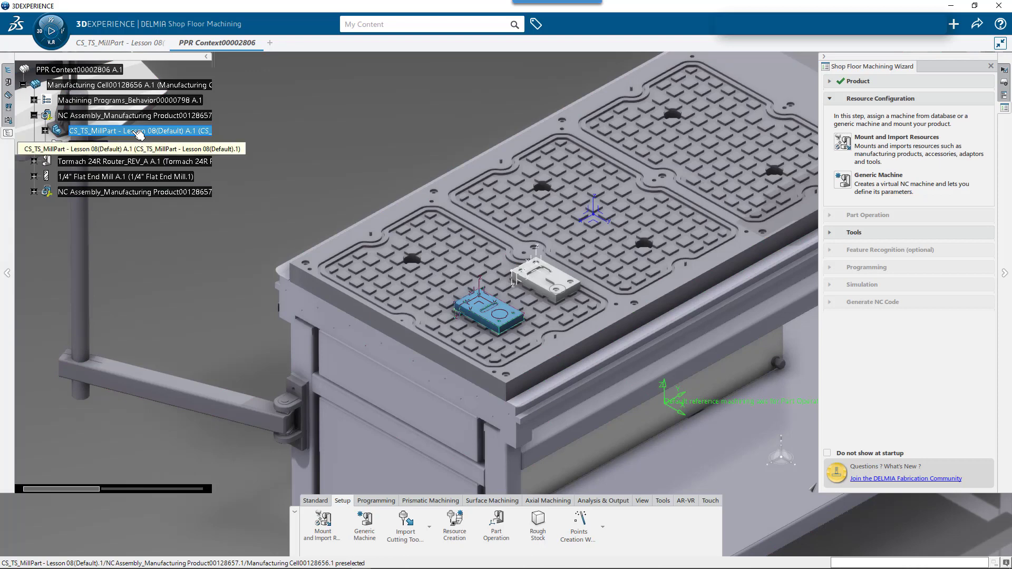
pyautogui.click(134, 117)
pyautogui.rightClick(135, 117)
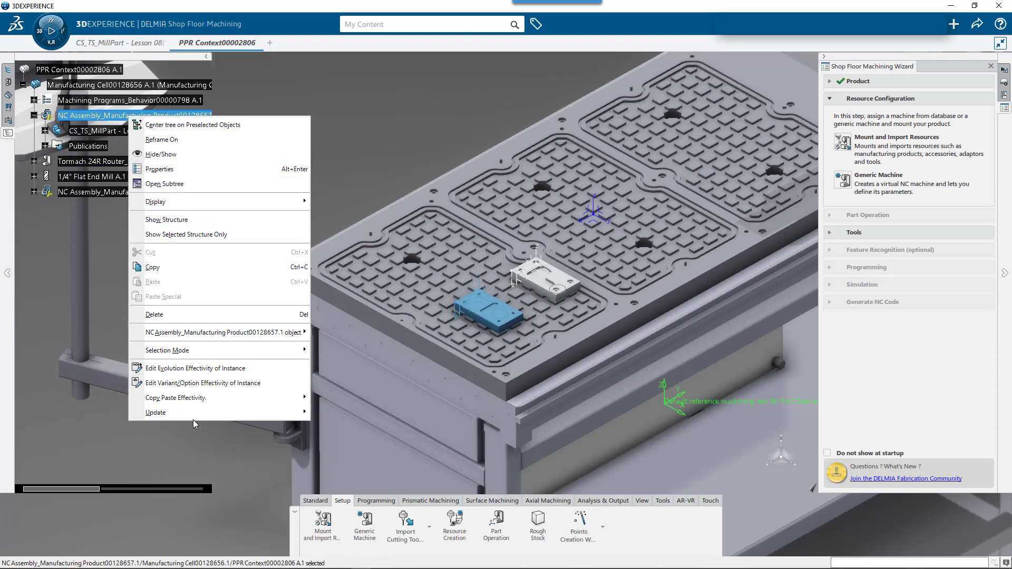
pyautogui.moveTo(204, 416)
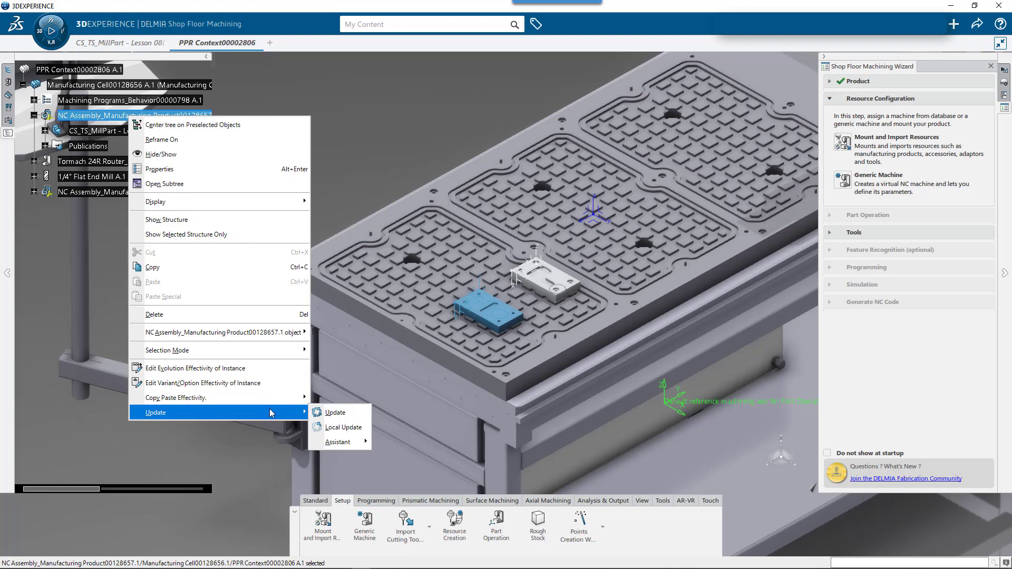
pyautogui.moveTo(273, 335)
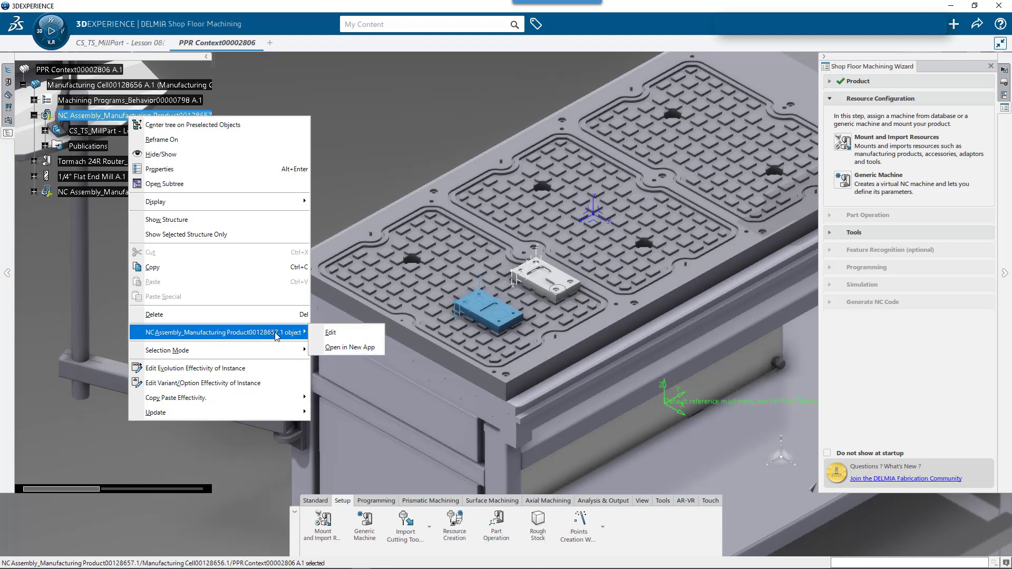
pyautogui.click(354, 348)
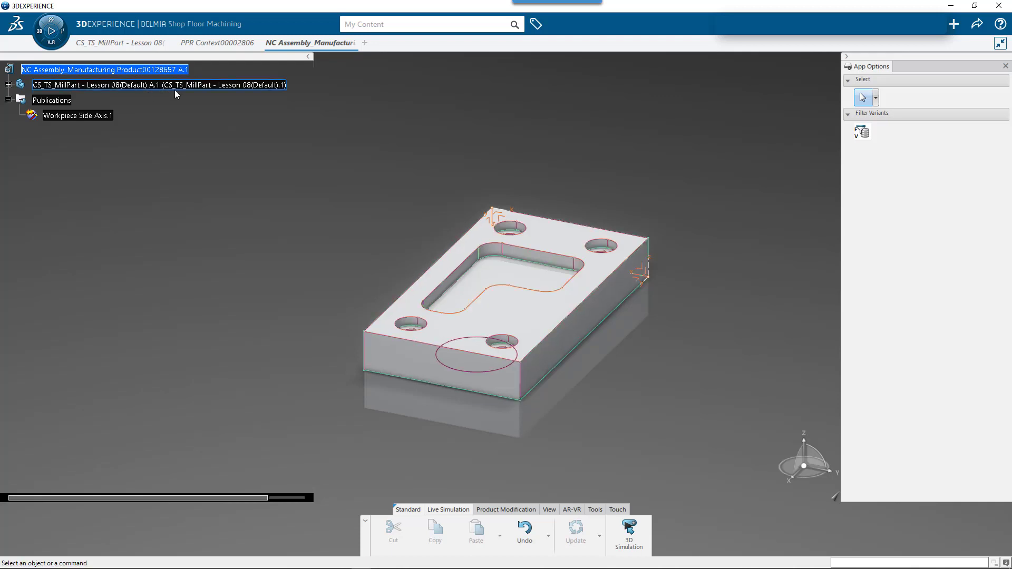
# Replace the CS_TS_MillPart component in the NC assembly by its revision B.1.
pyautogui.rightClick(155, 87)
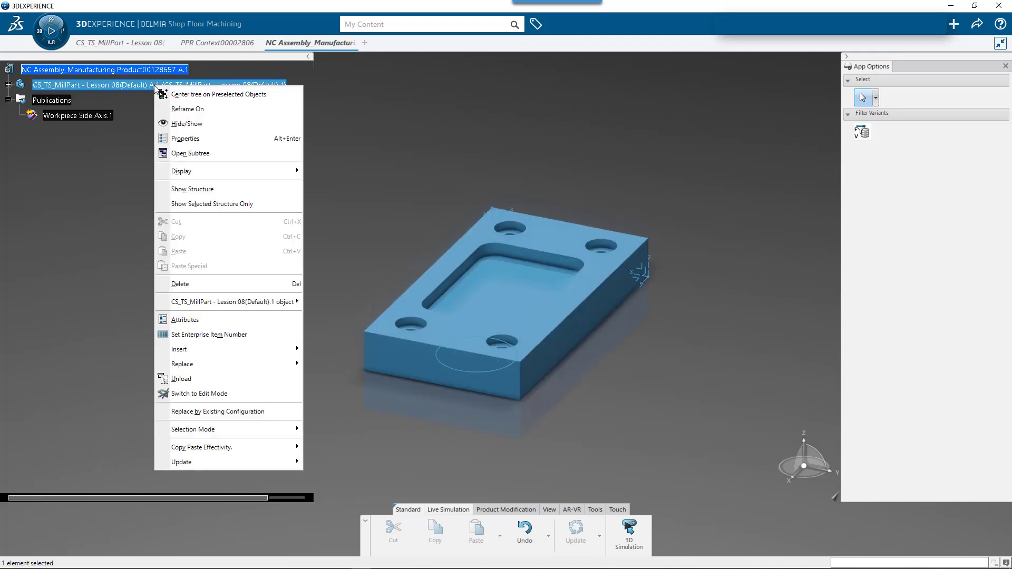
pyautogui.moveTo(230, 363)
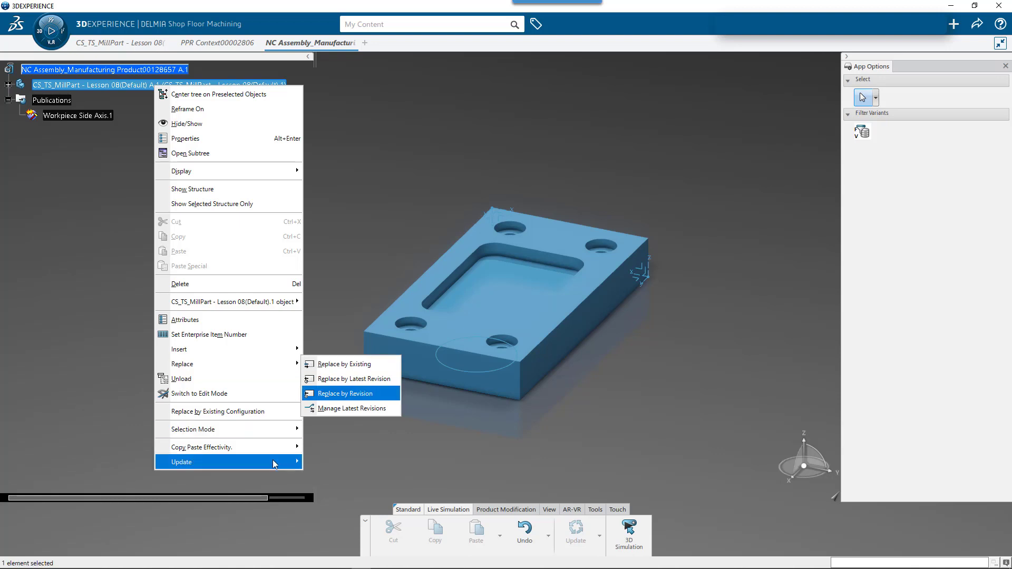
pyautogui.moveTo(274, 462)
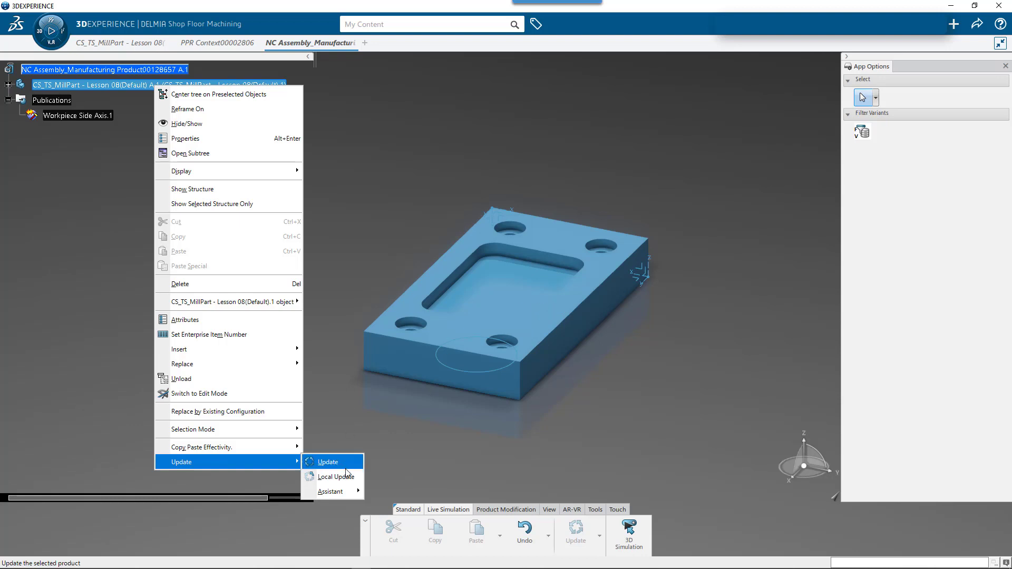
pyautogui.moveTo(348, 492)
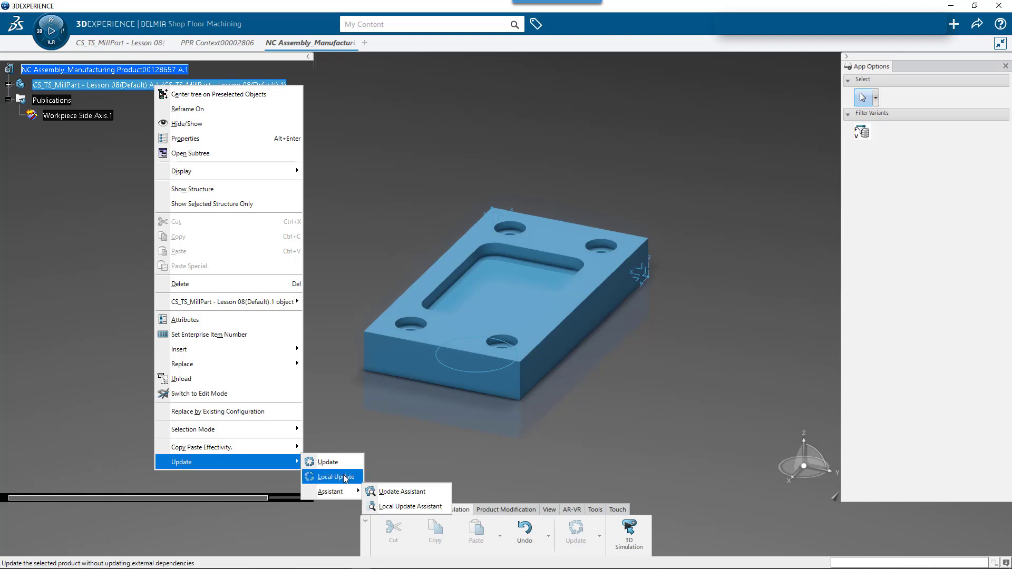
pyautogui.moveTo(276, 363)
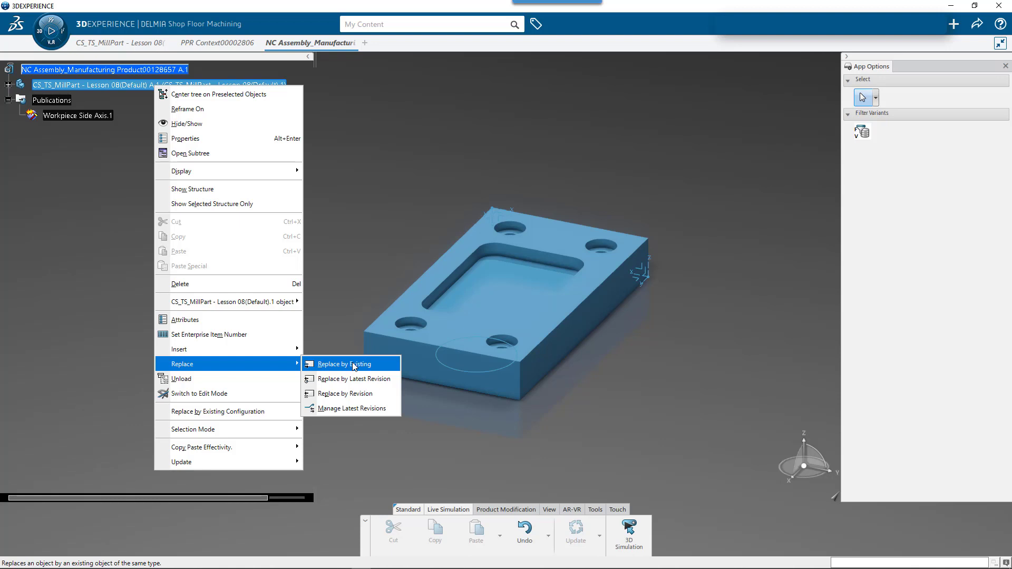
pyautogui.click(365, 394)
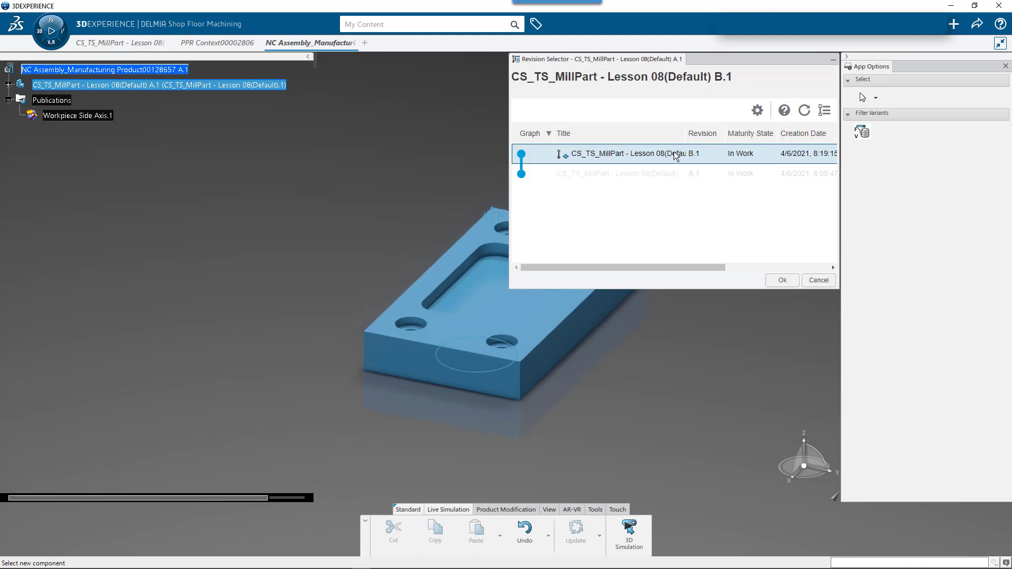
pyautogui.click(719, 192)
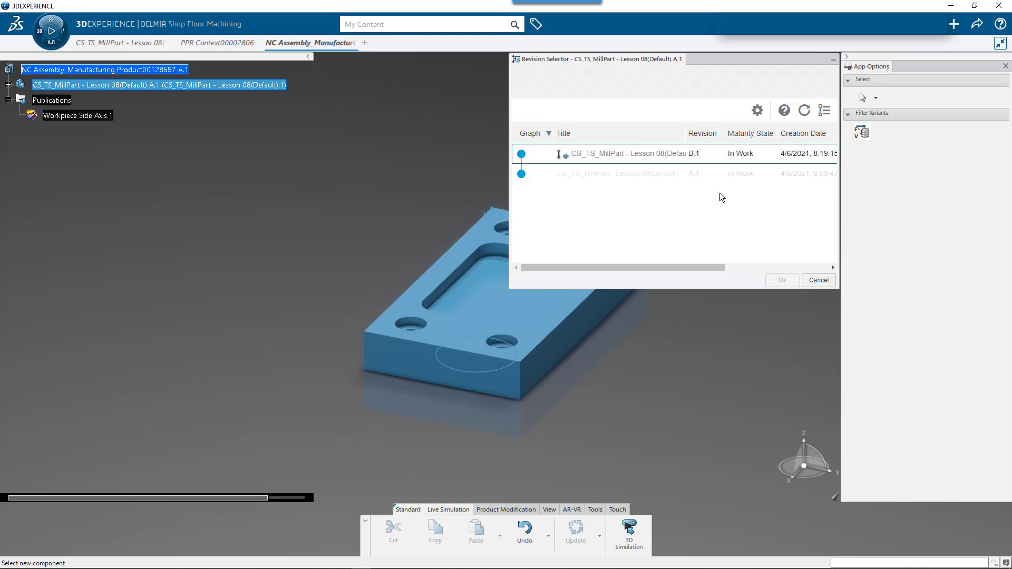
pyautogui.click(654, 154)
pyautogui.click(777, 281)
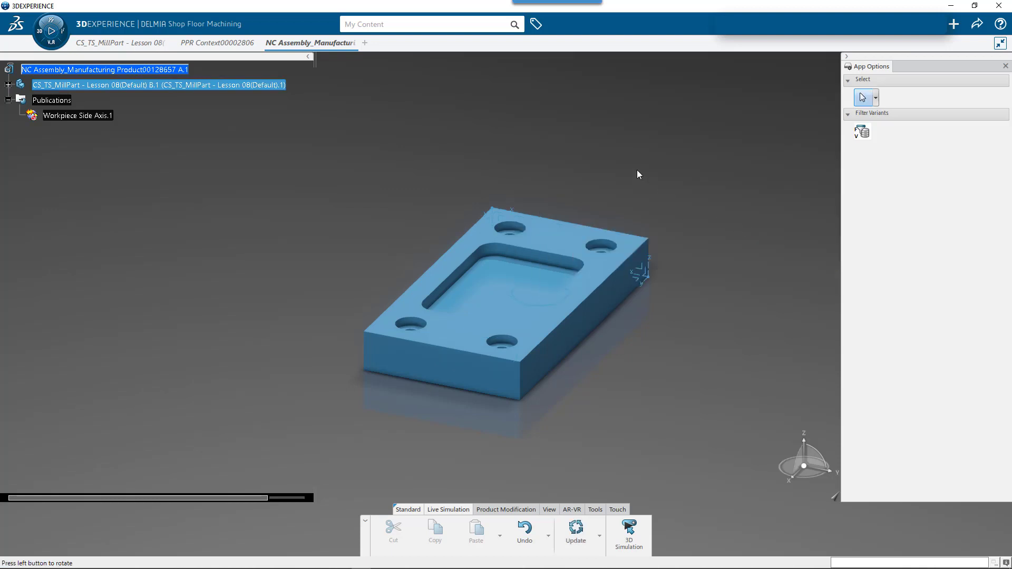
# Inspect both faces of the replaced part, and examine the two setups on the router table in PPR Context00002806.
pyautogui.moveTo(636, 174); pyautogui.dragTo(597, 327, button='middle')
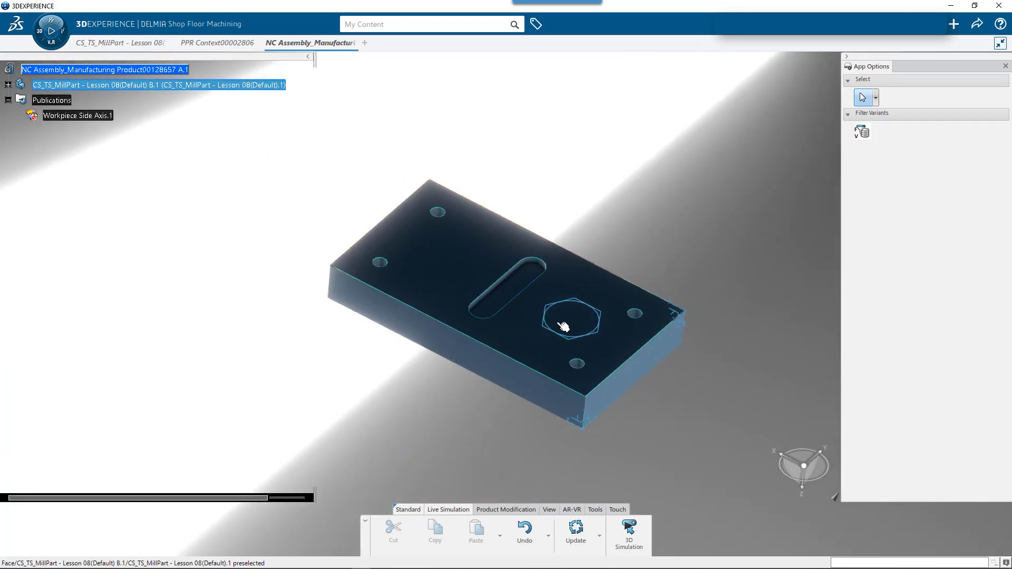
pyautogui.moveTo(523, 242); pyautogui.dragTo(547, 318, button='middle')
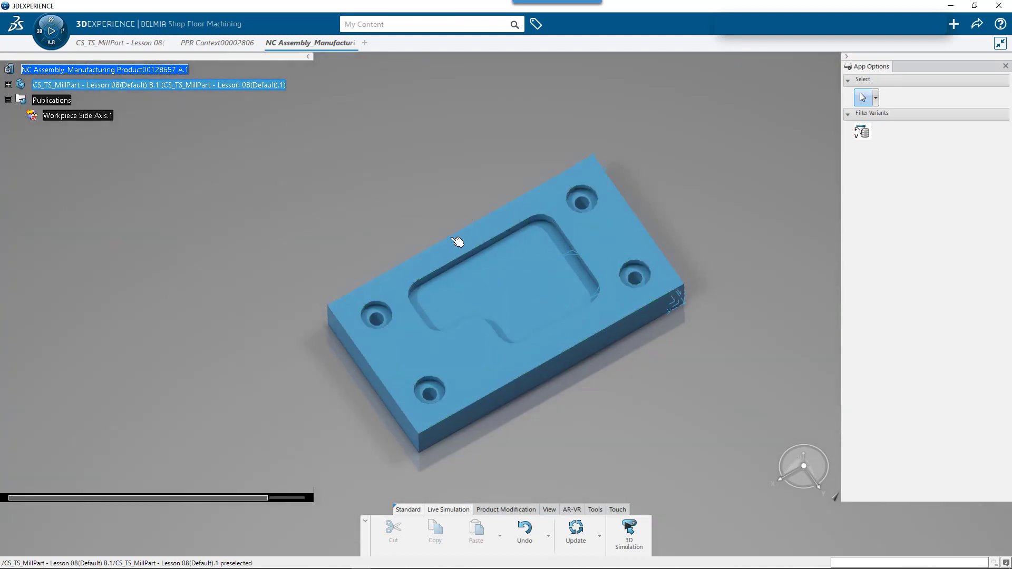
pyautogui.click(298, 85)
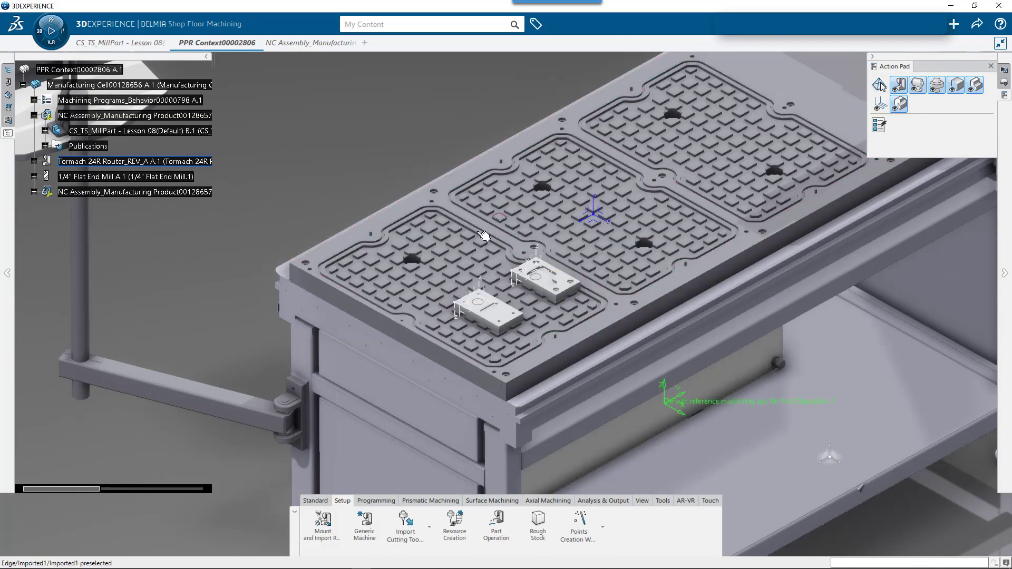
pyautogui.scroll(5, 516, 315)
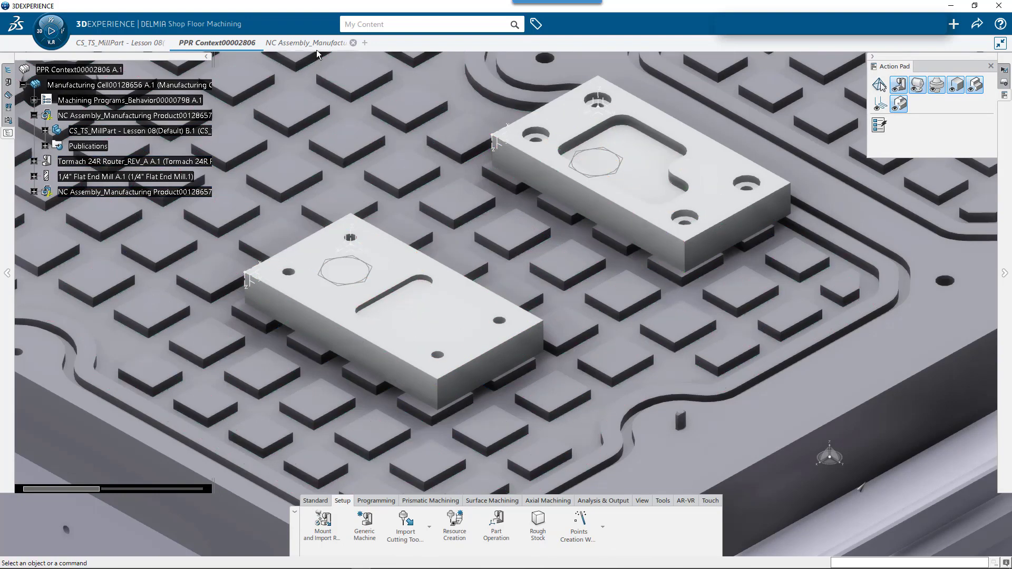
# Replace the CS_TS_MillPart component in the NC Assembly_Manufacturing Product00128657 by its revision A.1, inspect the part and save.
pyautogui.moveTo(318, 48)
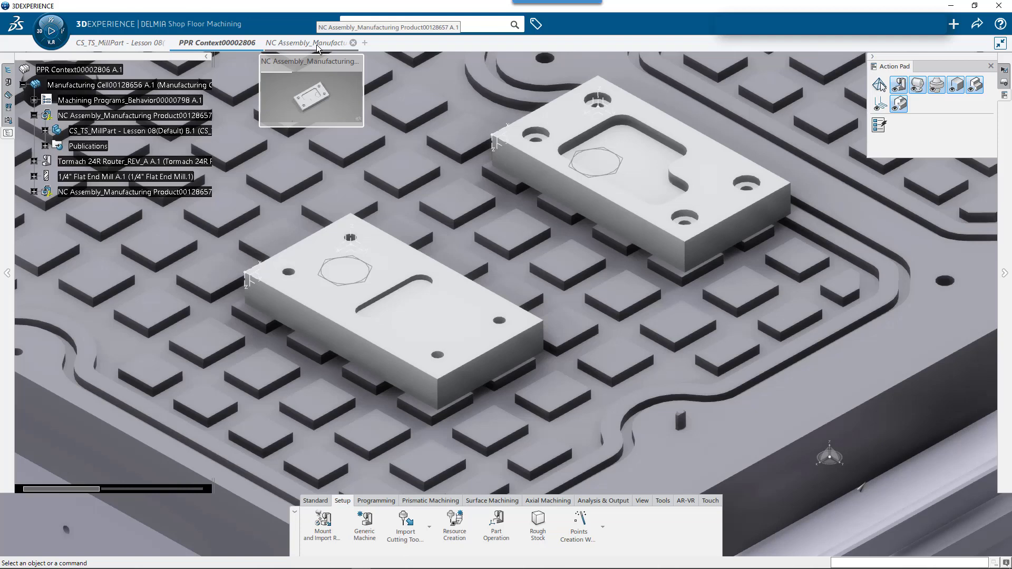
pyautogui.click(311, 43)
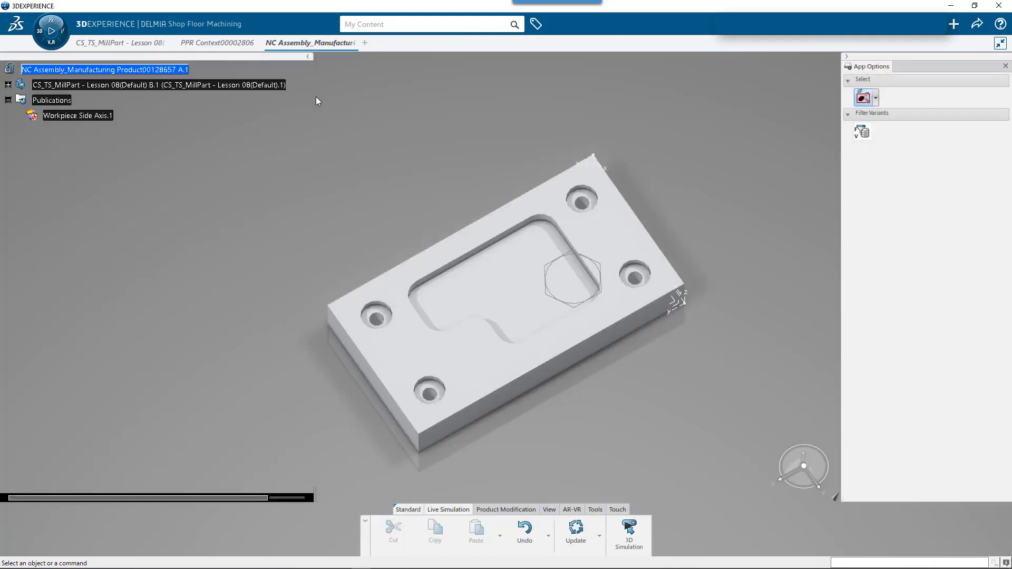
pyautogui.rightClick(156, 87)
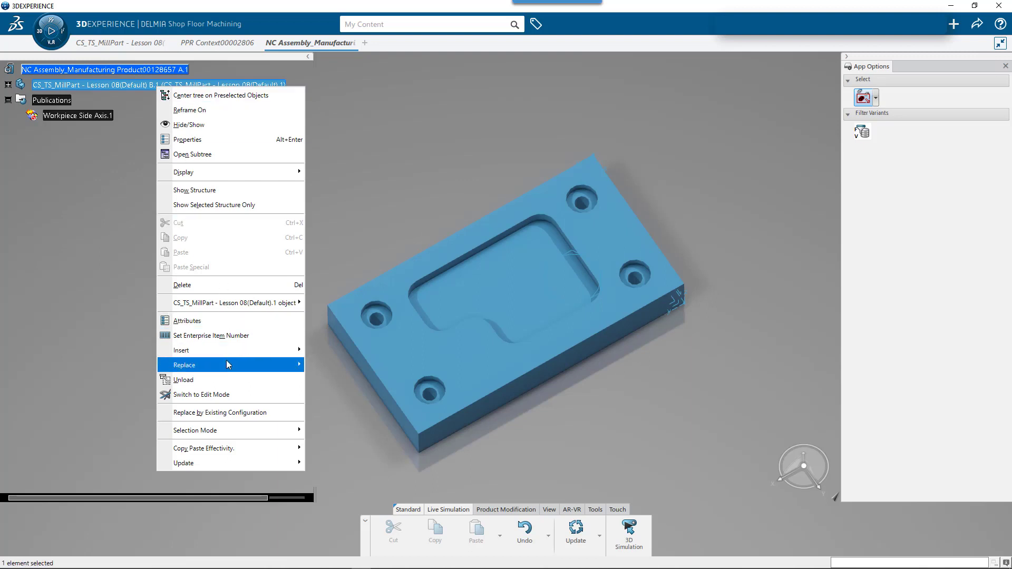
pyautogui.moveTo(228, 365)
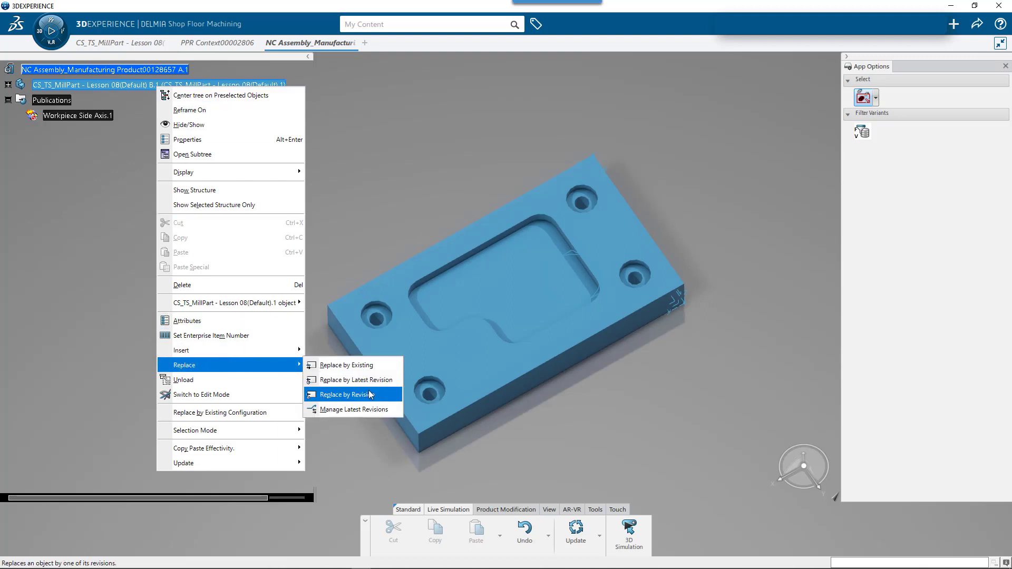
pyautogui.click(347, 394)
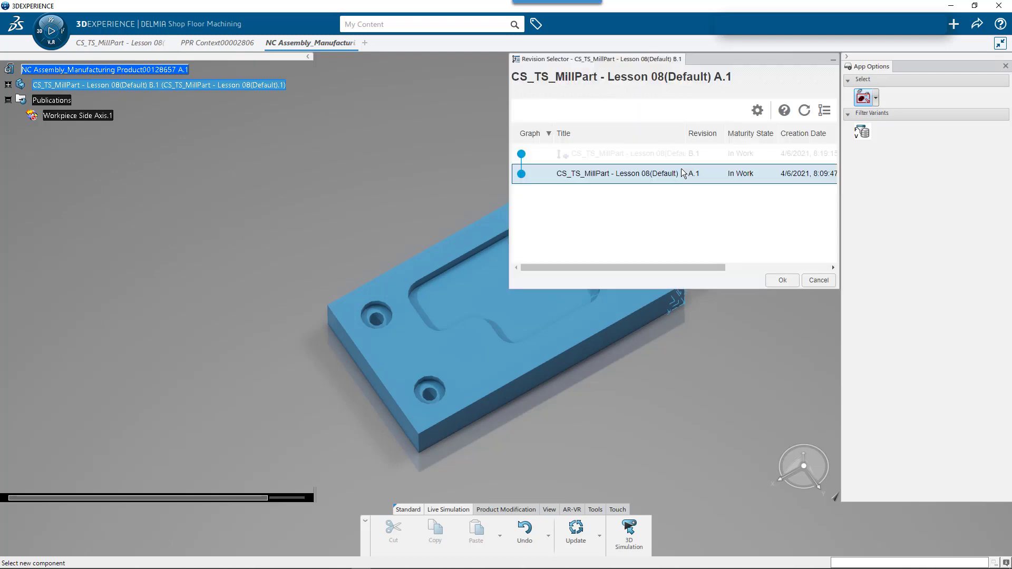
pyautogui.click(783, 280)
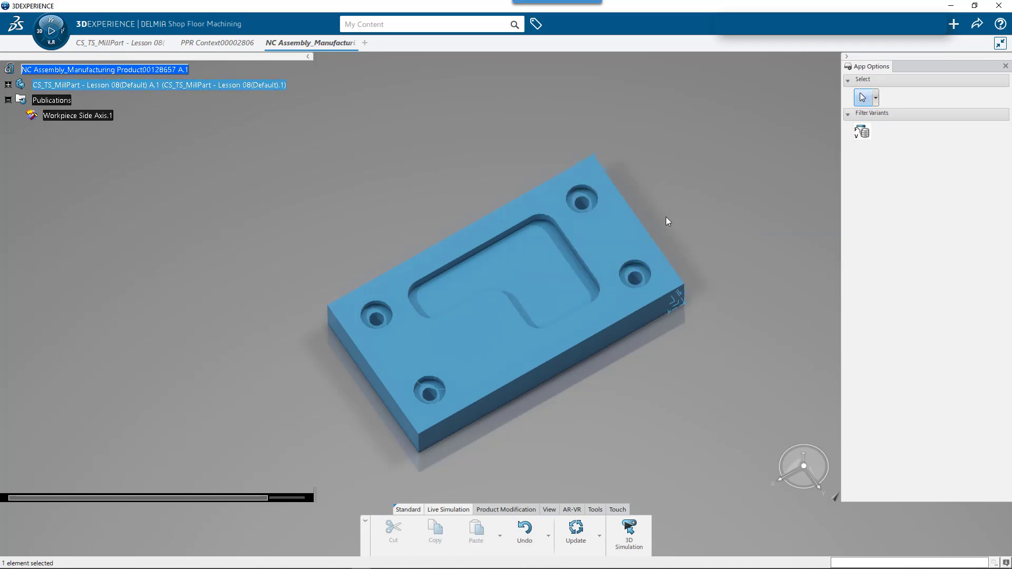
pyautogui.moveTo(661, 235); pyautogui.dragTo(615, 418, button='middle')
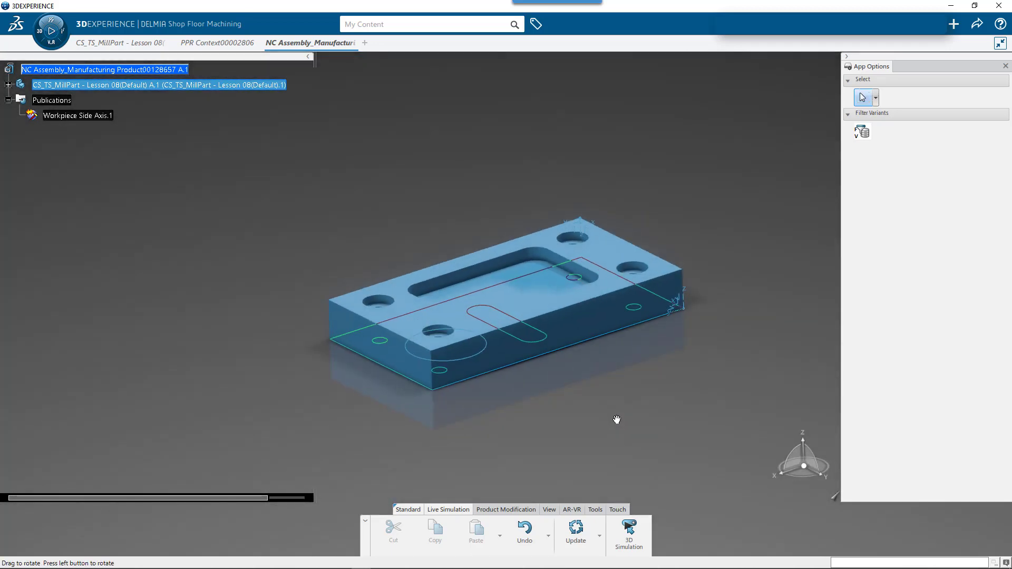
pyautogui.click(452, 186)
pyautogui.hotkey('ctrl', 's')
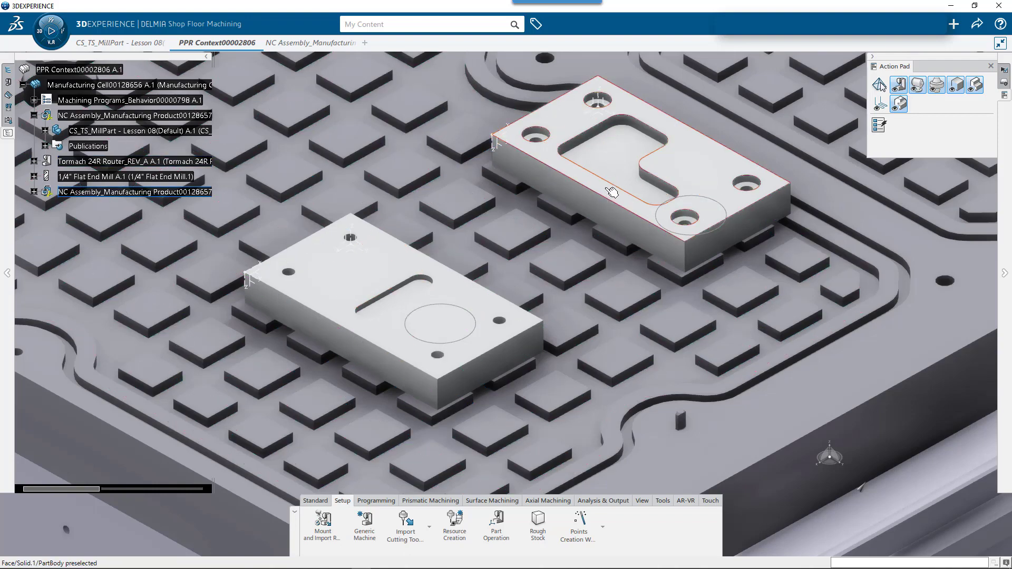
# Display the resource configuration of PPR Context00002806 to examine the router's part operations and setups.
pyautogui.click(7, 84)
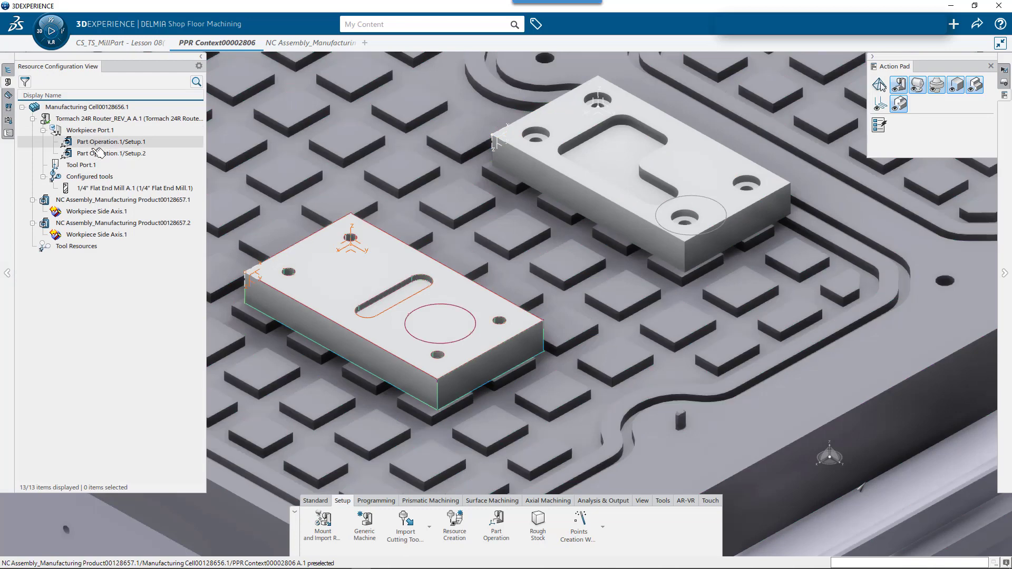